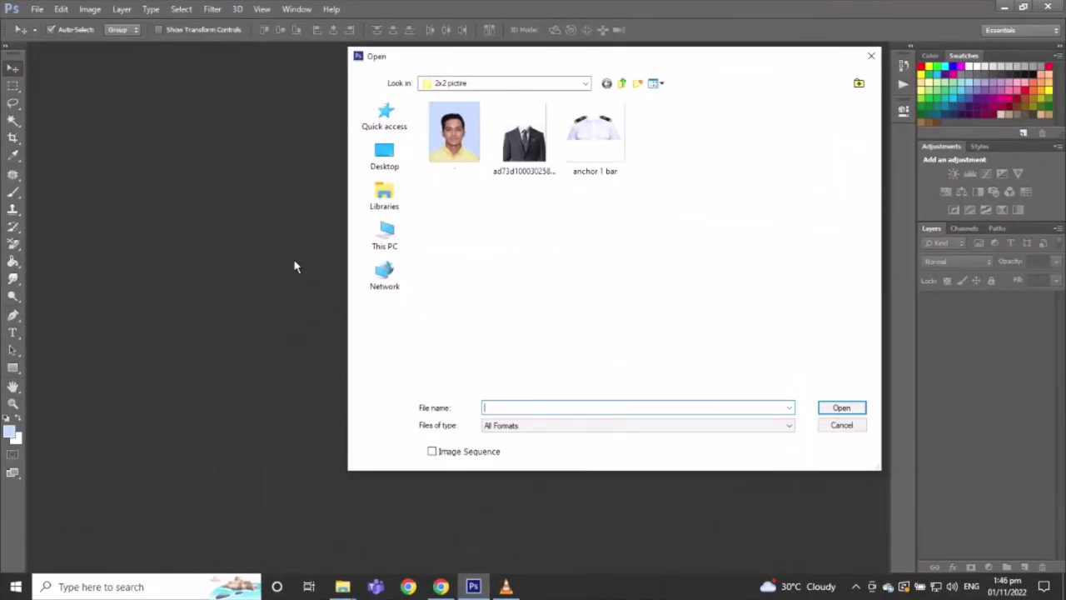
Open the man's portrait photo and convert its locked Background into editable Layer 0.
{"action": "double_click", "coordinate": [469, 146]}
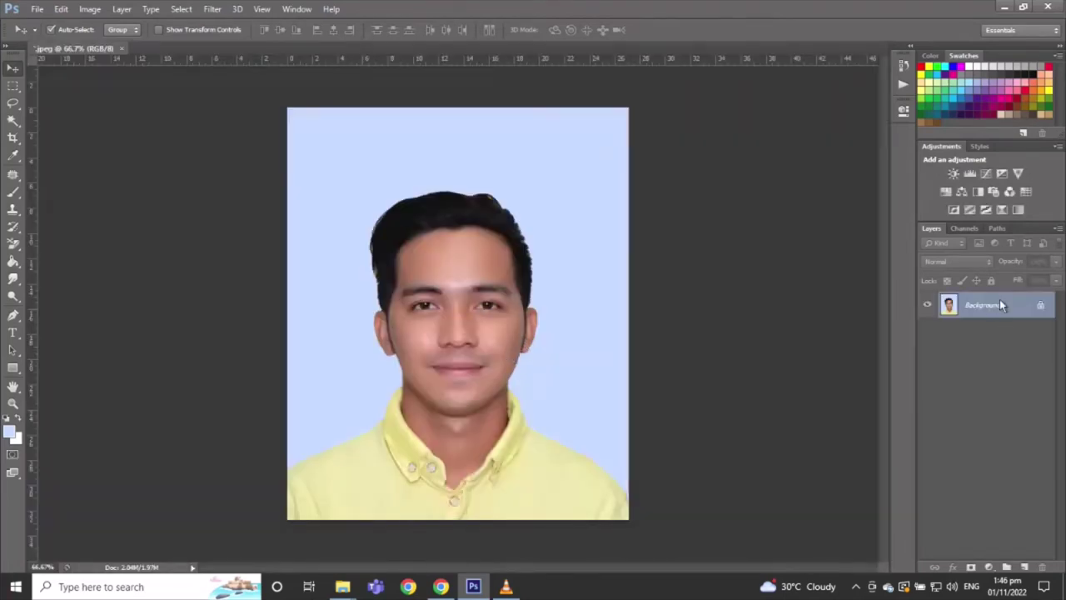
{"action": "double_click", "coordinate": [1000, 304]}
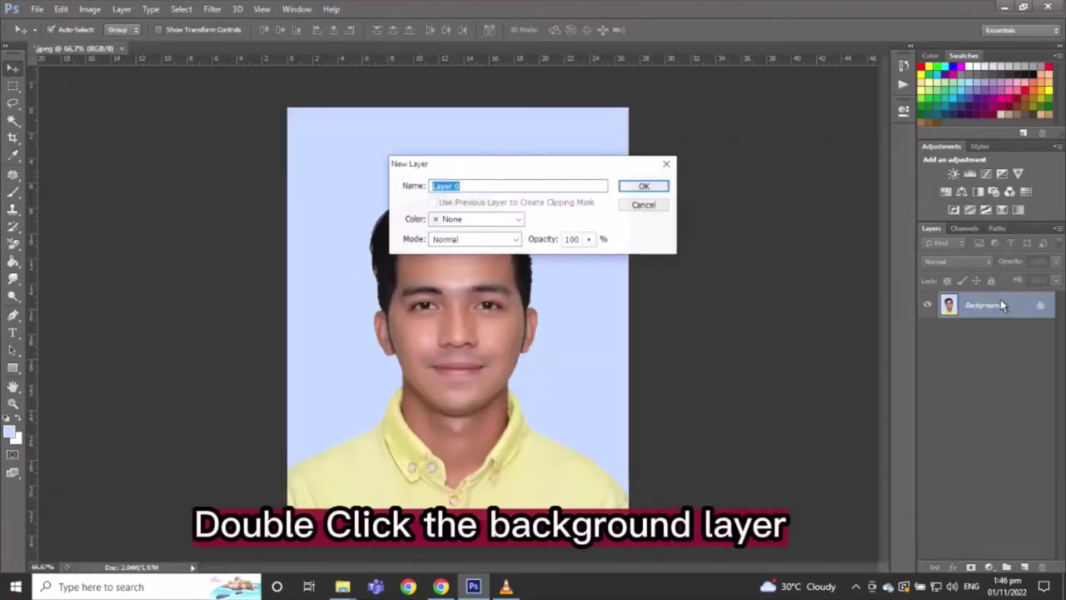
{"action": "left_click", "coordinate": [645, 187]}
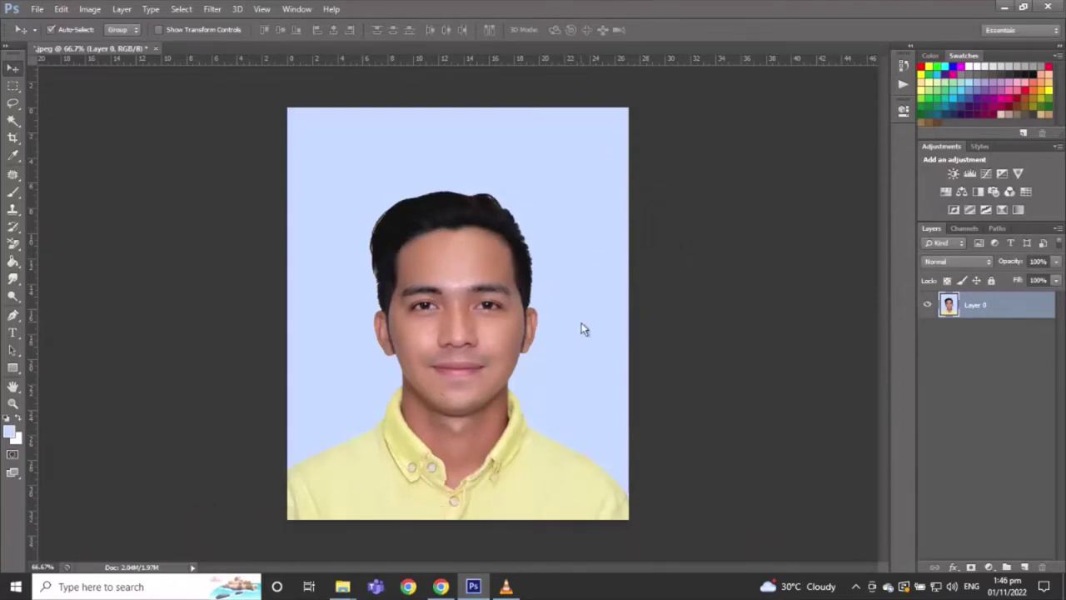
Select the light-blue background with the Magic Wand and invert the selection onto the man.
{"action": "left_click", "coordinate": [12, 121]}
{"action": "left_click", "coordinate": [44, 132]}
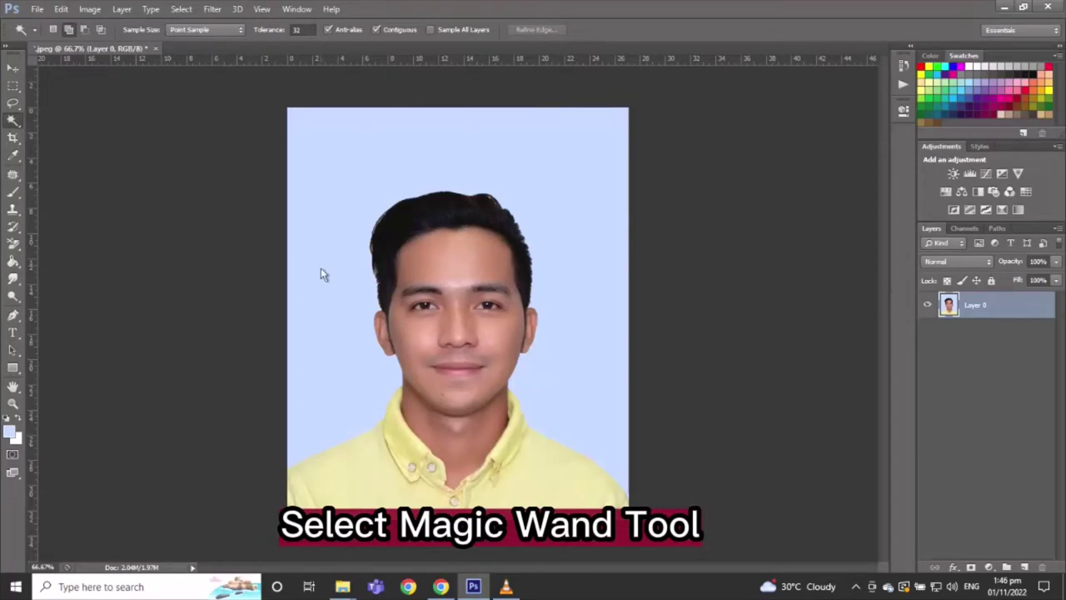
{"action": "left_click", "coordinate": [352, 307]}
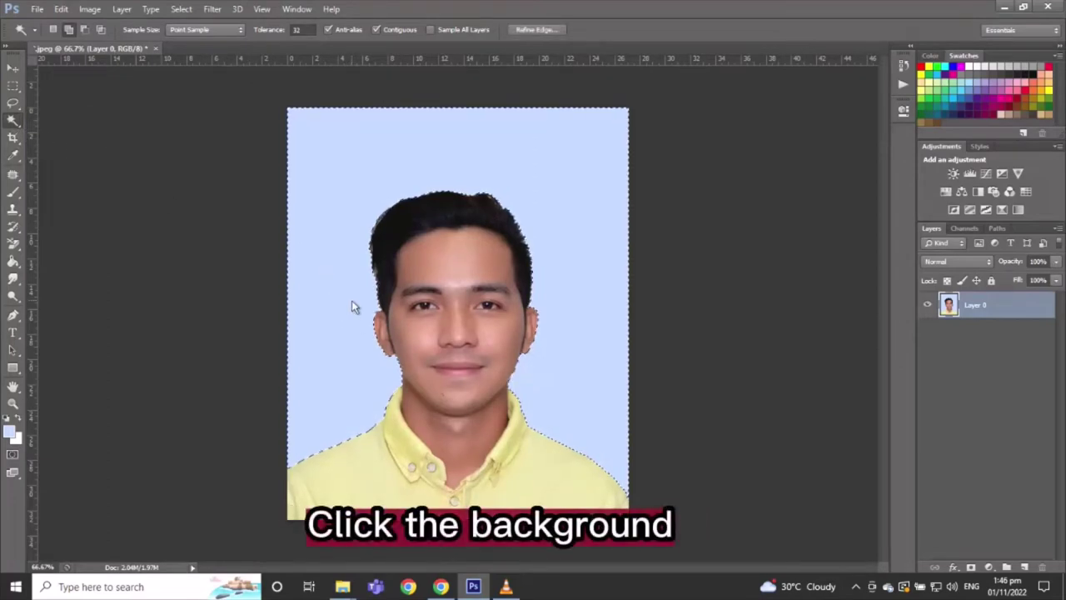
{"action": "key", "text": "ctrl+shift+i"}
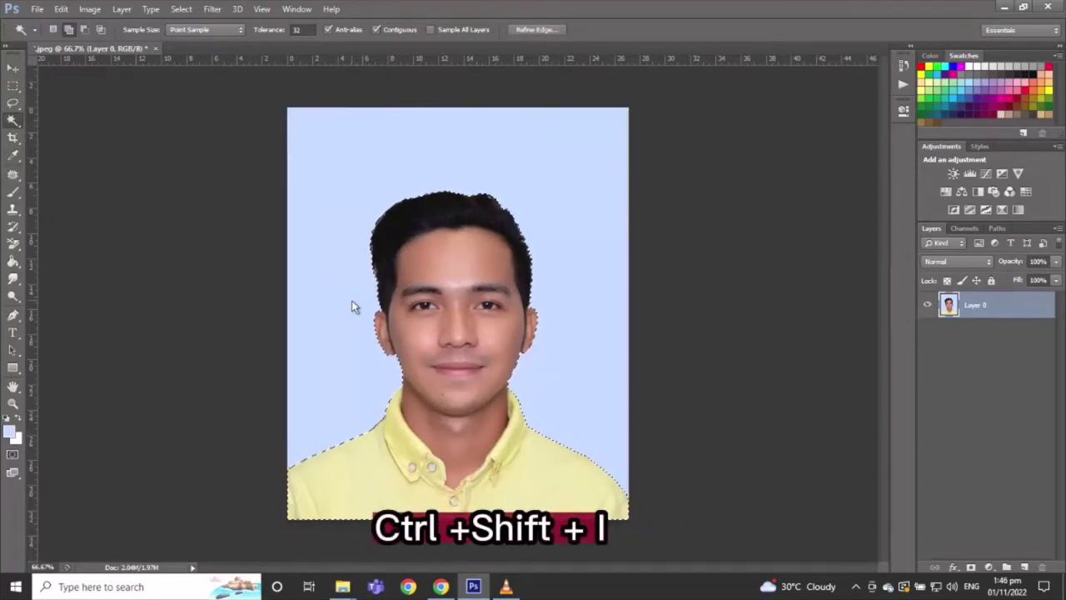
Refine the hairline edges with Decontaminate Colors, outputting a new layer with layer mask.
{"action": "left_click", "coordinate": [531, 30]}
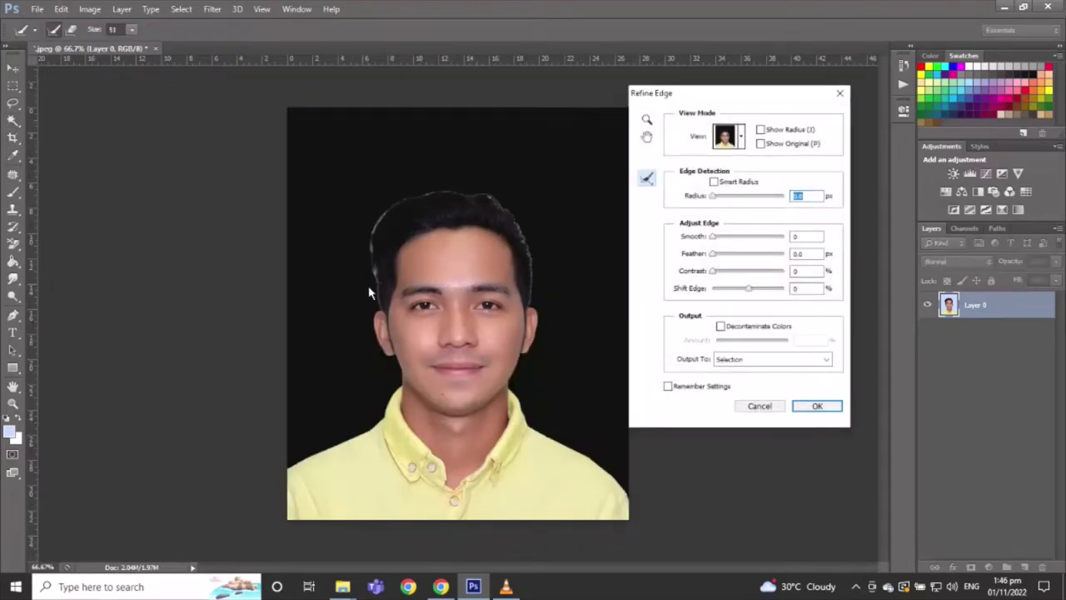
{"action": "left_click_drag", "start_coordinate": [369, 291], "coordinate": [443, 200]}
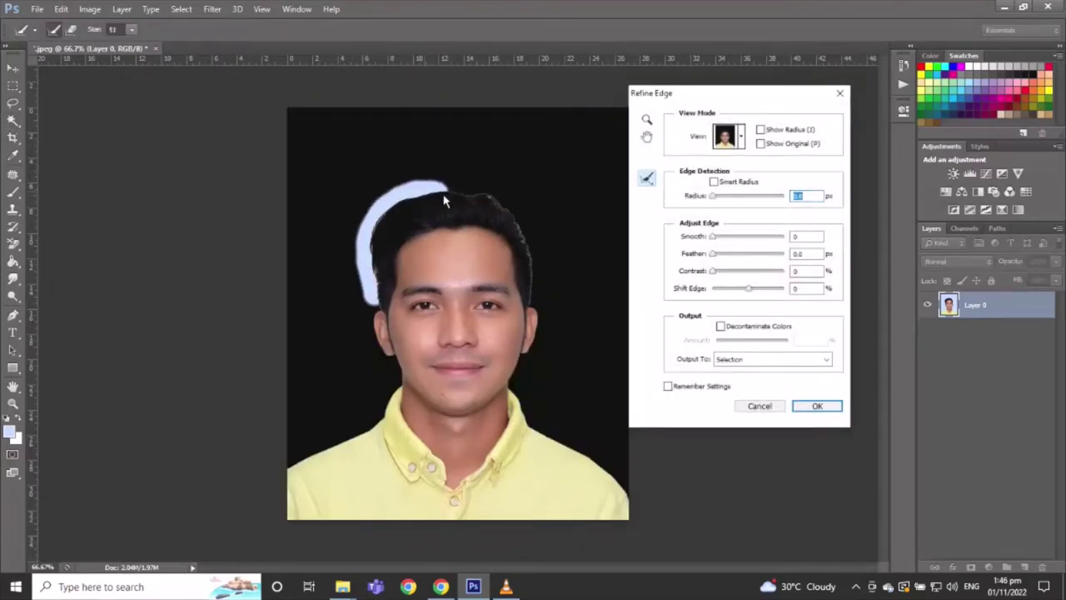
{"action": "left_click_drag", "start_coordinate": [526, 247], "coordinate": [542, 303]}
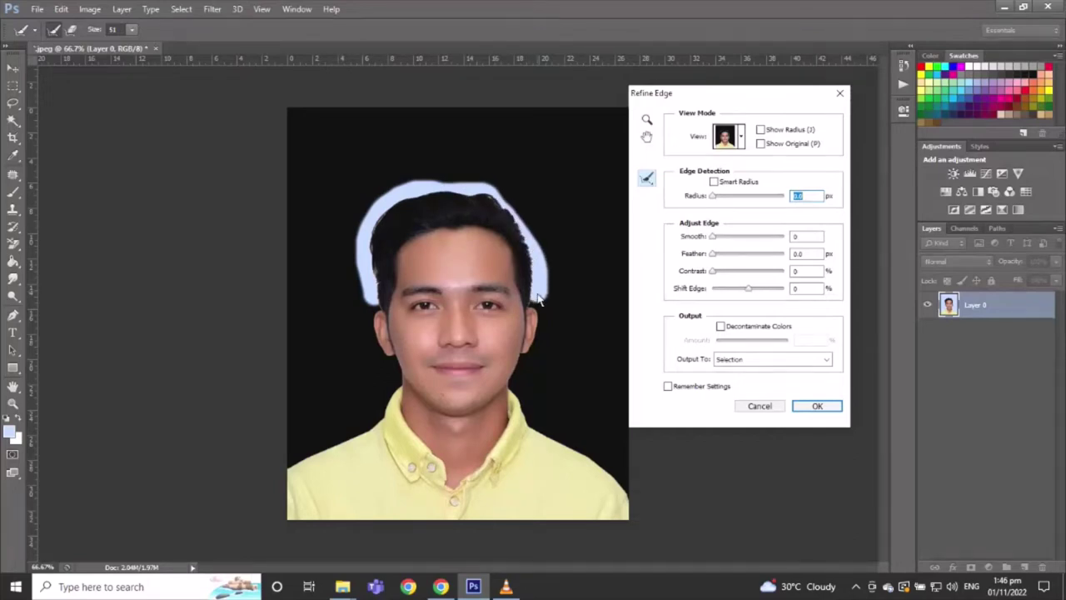
{"action": "left_click", "coordinate": [720, 327]}
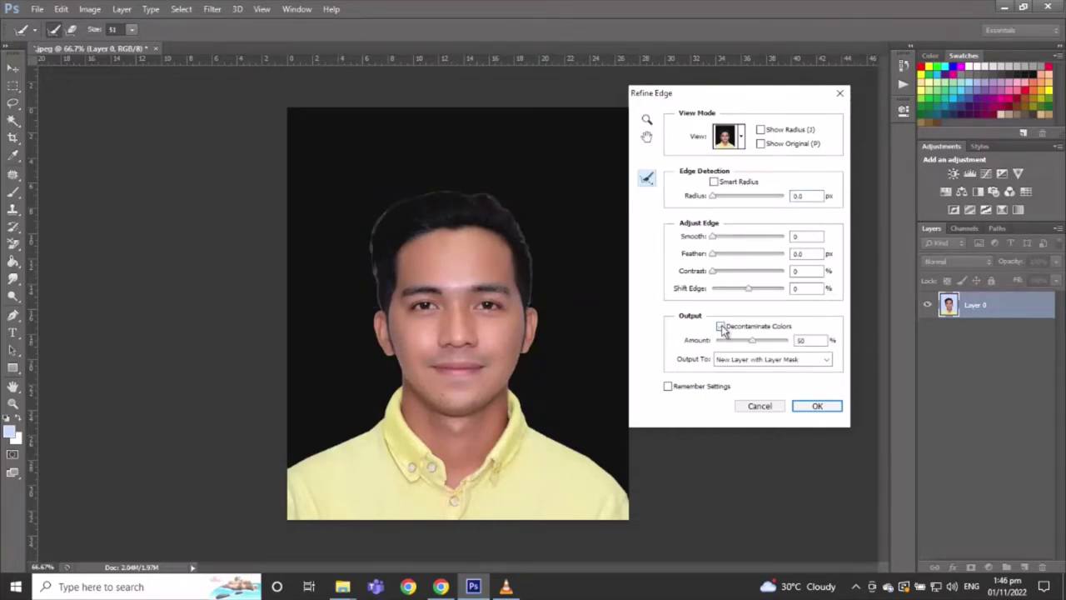
{"action": "left_click", "coordinate": [818, 406]}
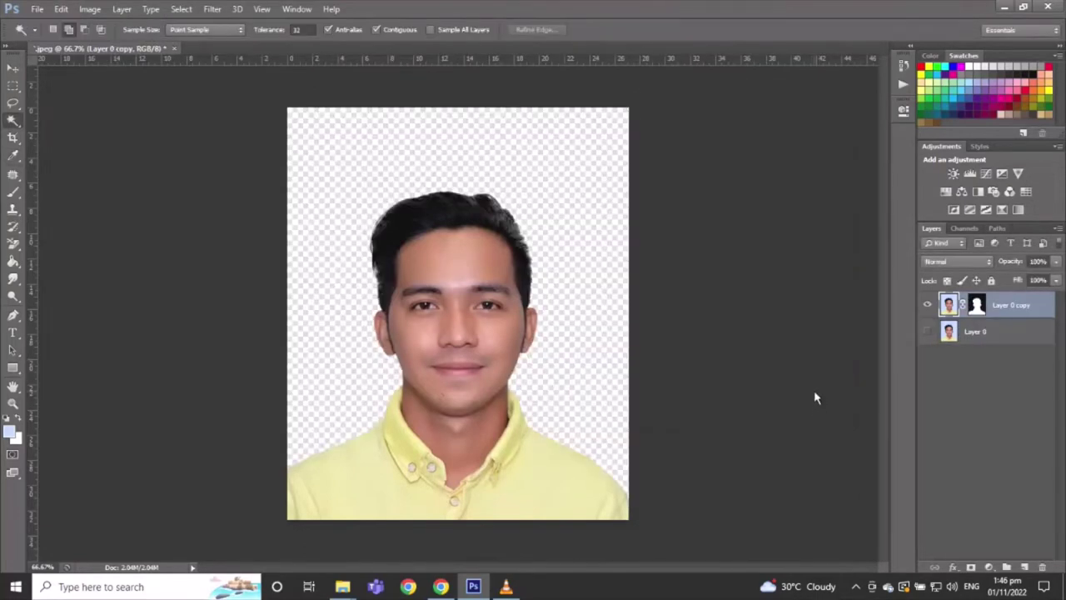
Add a #fefeff Solid Color fill layer beneath the cutout as a white background.
{"action": "left_click", "coordinate": [1014, 337]}
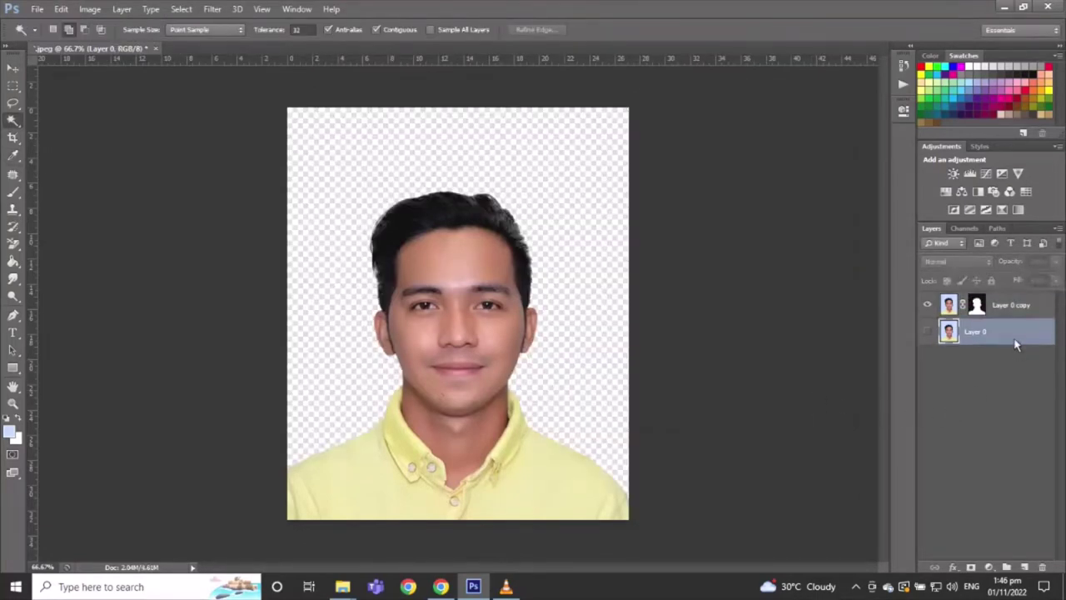
{"action": "left_click", "coordinate": [989, 567]}
{"action": "left_click", "coordinate": [989, 280]}
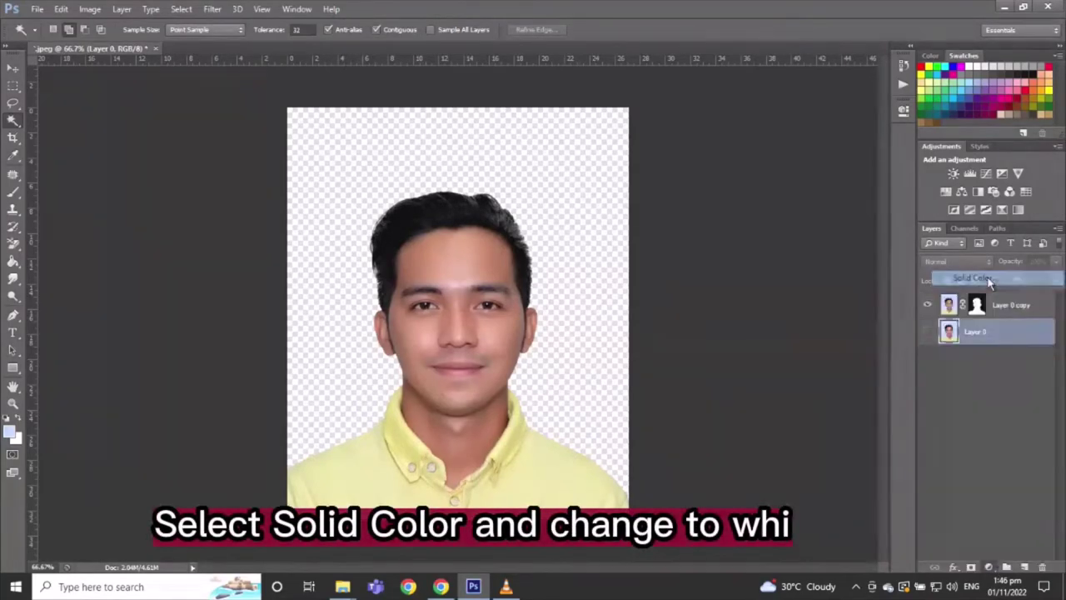
{"action": "left_click", "coordinate": [747, 179]}
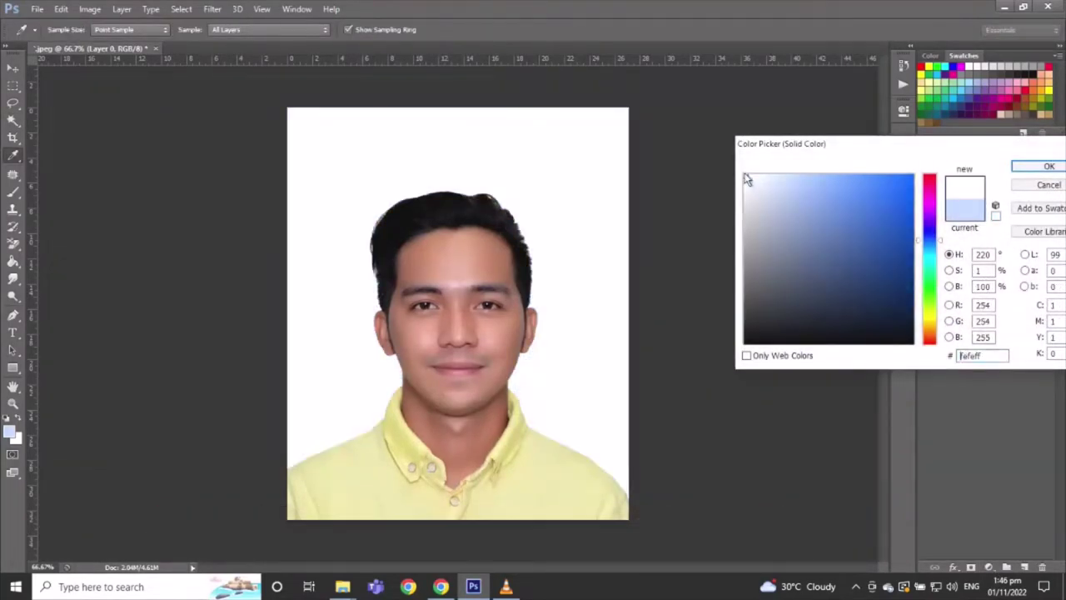
{"action": "left_click", "coordinate": [1041, 167]}
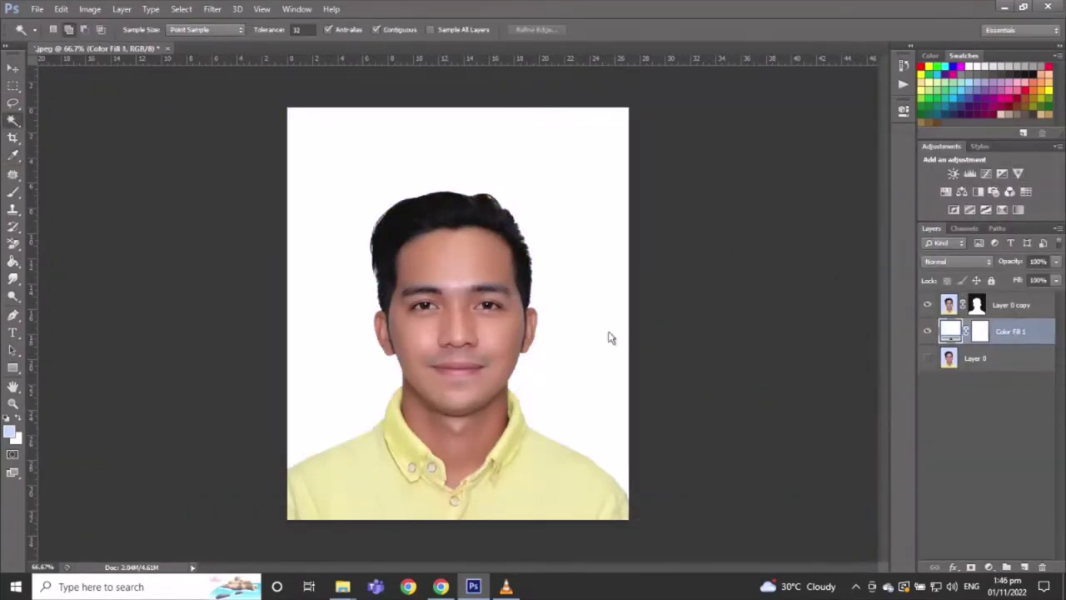
{"action": "left_click", "coordinate": [13, 72]}
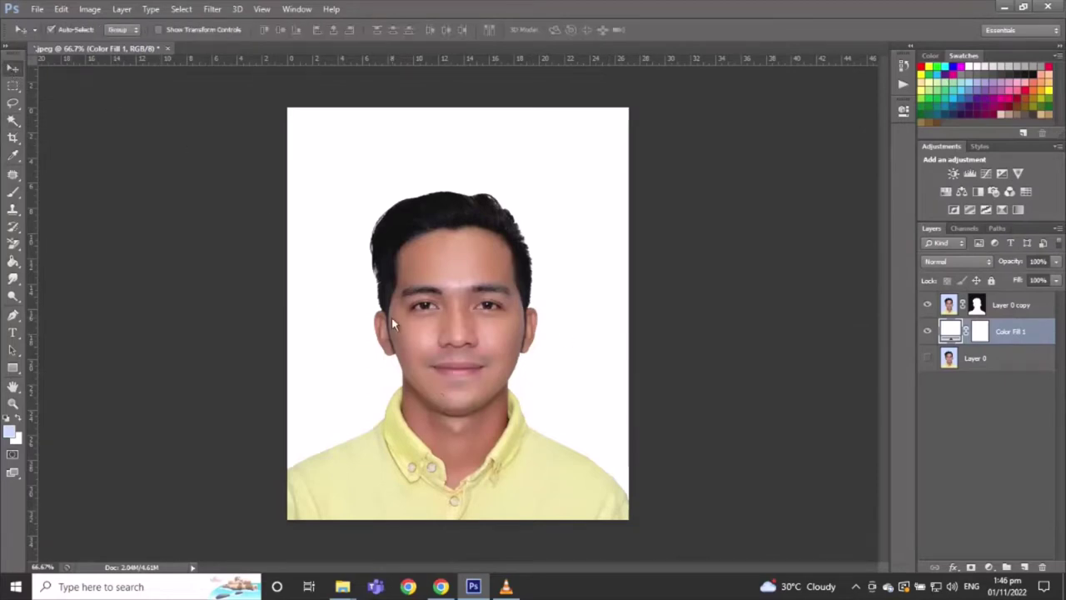
Crop the portrait to a 2 x 2 square framing the man's head and shoulders.
{"action": "left_click", "coordinate": [13, 136]}
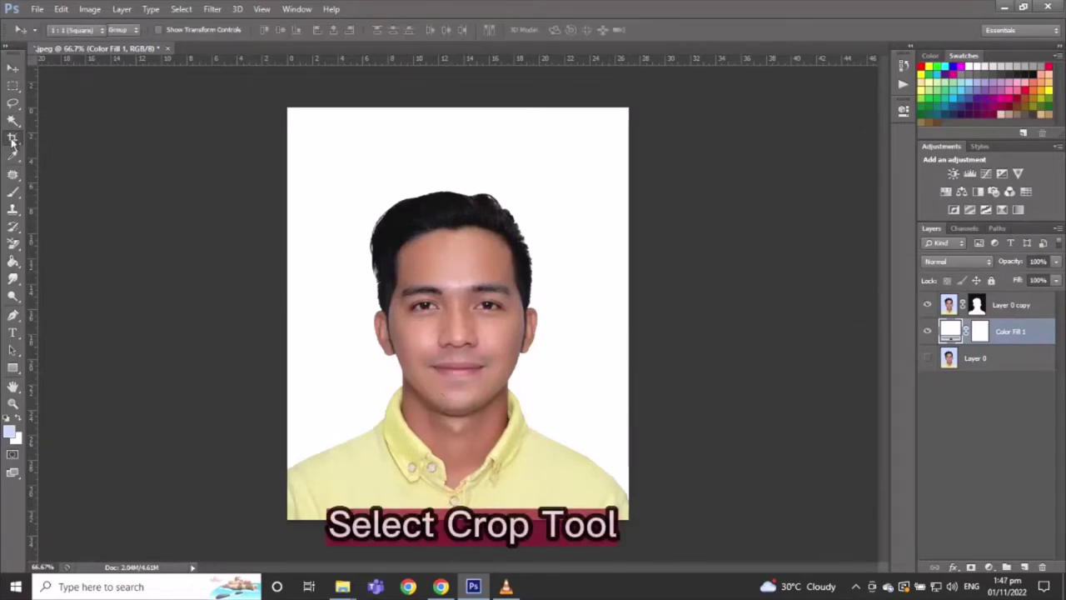
{"action": "right_click", "coordinate": [14, 137]}
{"action": "left_click", "coordinate": [55, 137]}
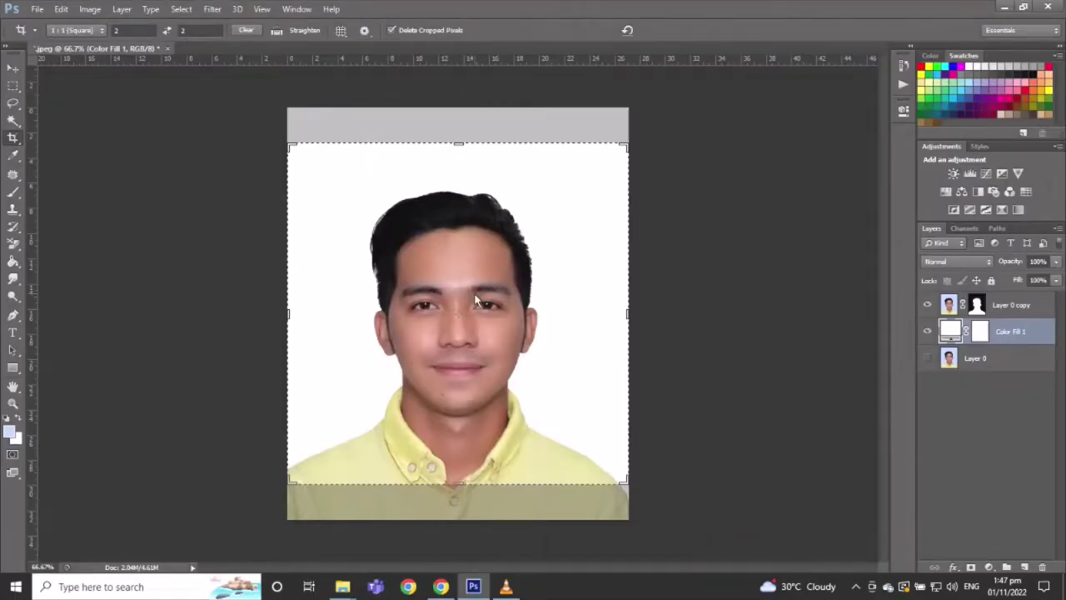
{"action": "left_click", "coordinate": [476, 300]}
{"action": "left_click_drag", "start_coordinate": [487, 321], "coordinate": [487, 285]}
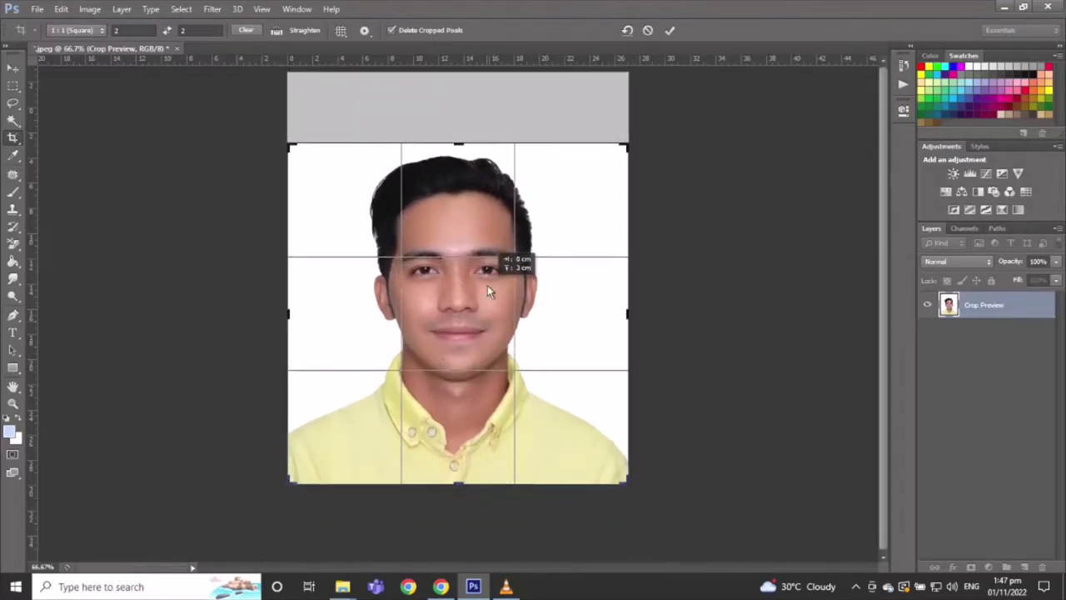
{"action": "left_click", "coordinate": [12, 67]}
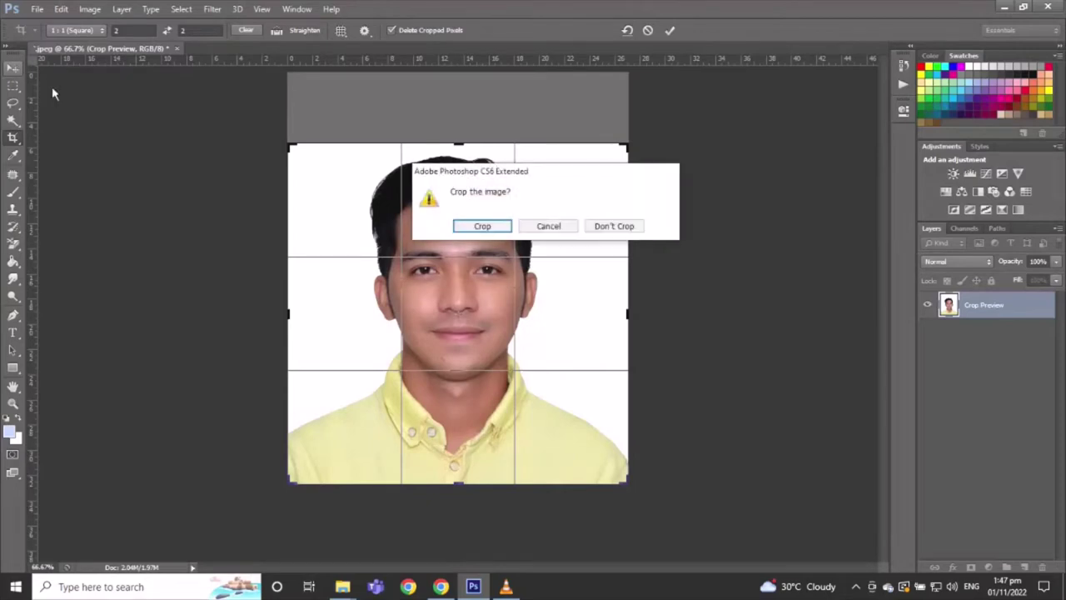
{"action": "left_click", "coordinate": [495, 233]}
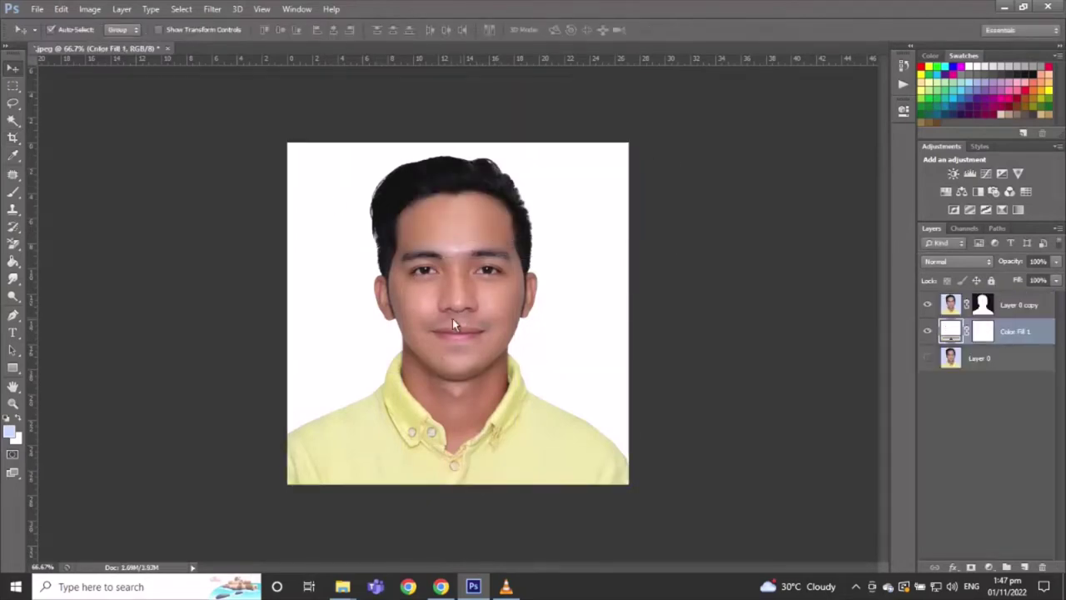
Open the anchor 1 bar uniform shirt image and drag it into the portrait document.
{"action": "left_click", "coordinate": [1009, 306]}
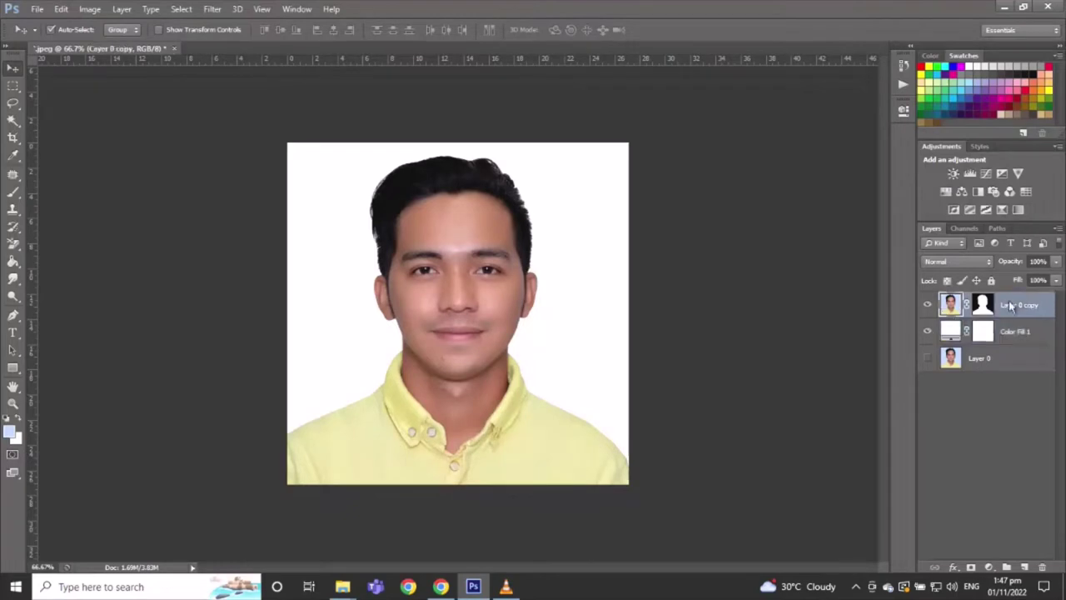
{"action": "left_click", "coordinate": [37, 9]}
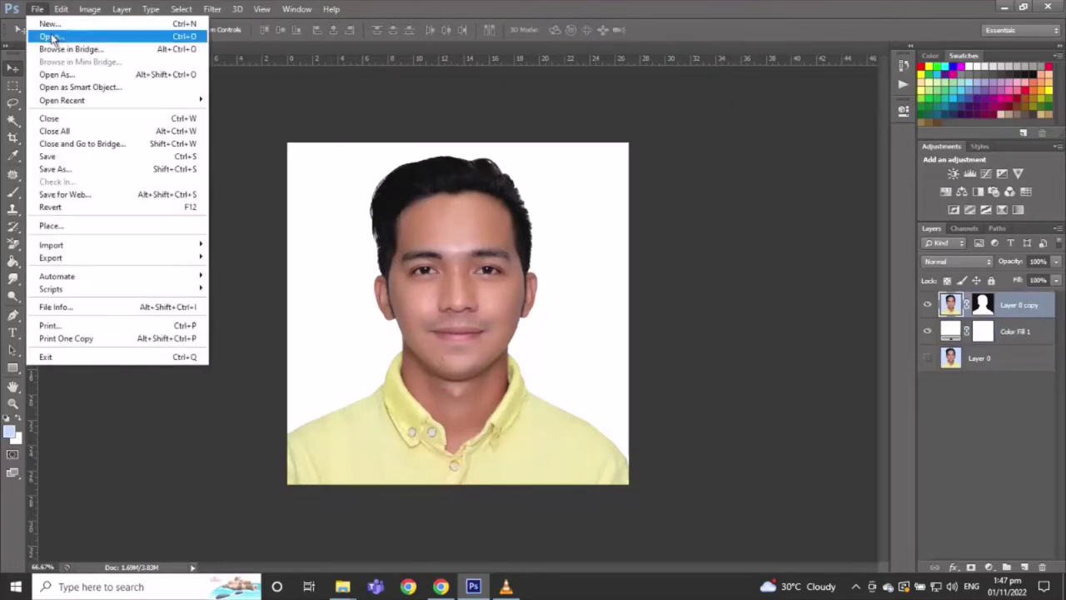
{"action": "left_click", "coordinate": [52, 36]}
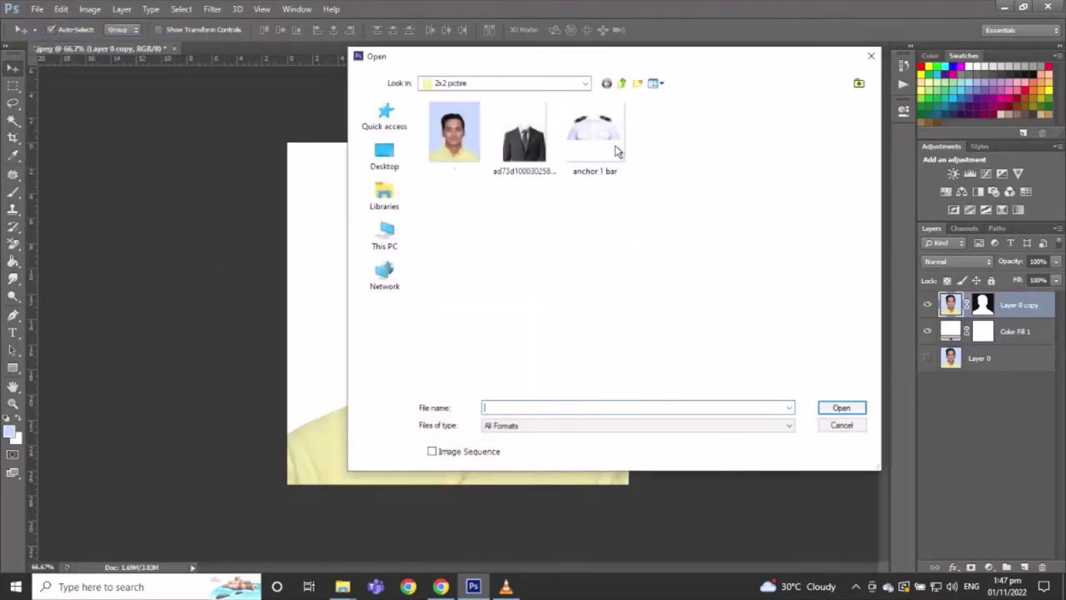
{"action": "double_click", "coordinate": [617, 151]}
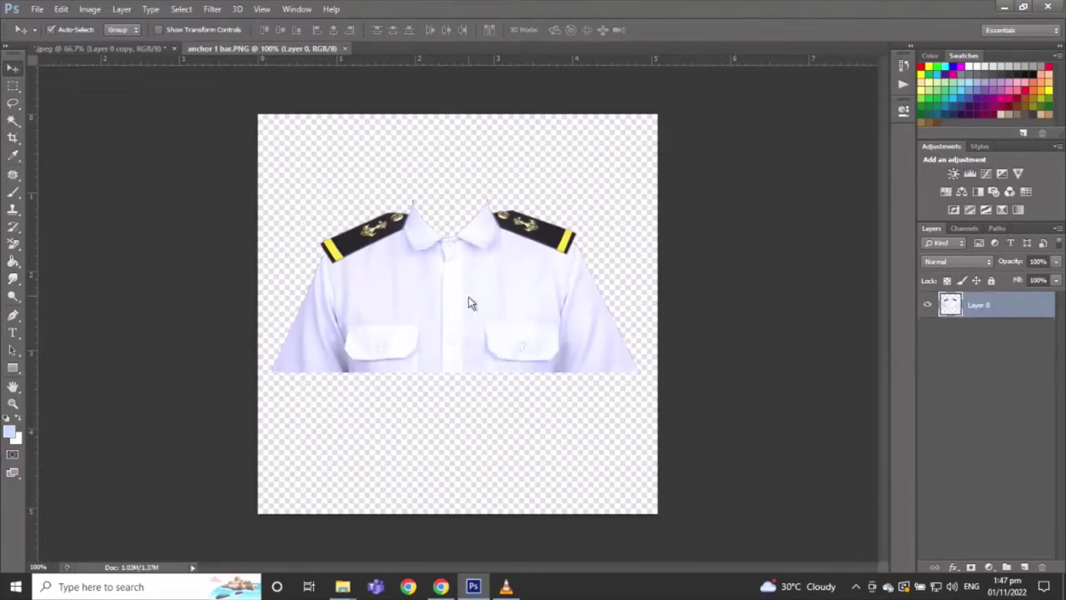
{"action": "mouse_move", "coordinate": [470, 304]}
{"action": "left_mouse_down"}
{"action": "mouse_move", "coordinate": [143, 54]}
{"action": "mouse_move", "coordinate": [462, 360]}
{"action": "left_mouse_up"}
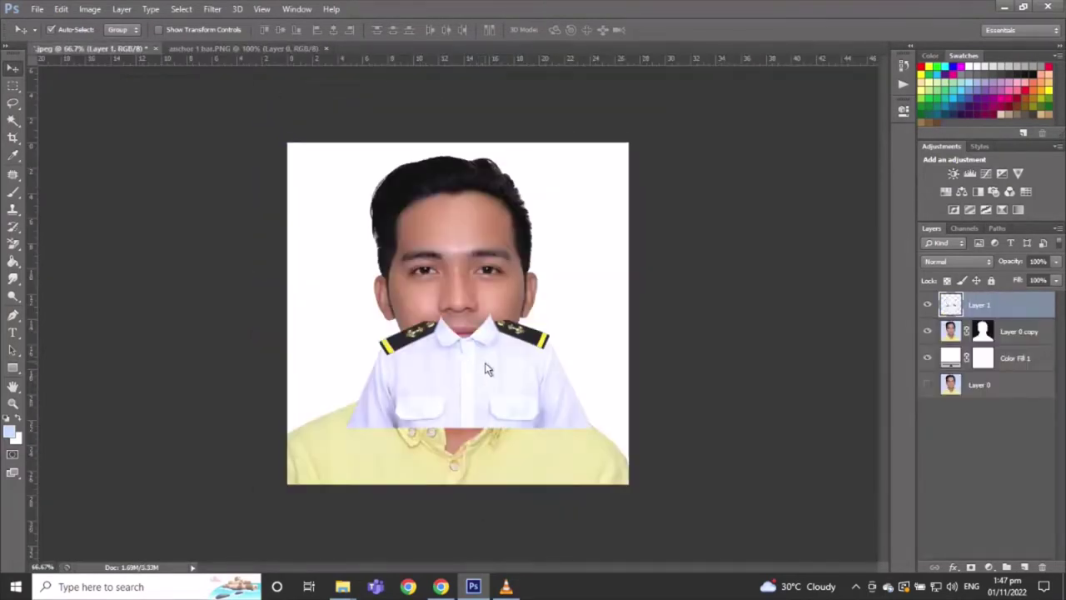
Enlarge the uniform layer proportionally and position its collar just under the man's face.
{"action": "key", "text": "ctrl+t"}
{"action": "left_click_drag", "start_coordinate": [596, 433], "coordinate": [683, 511]}
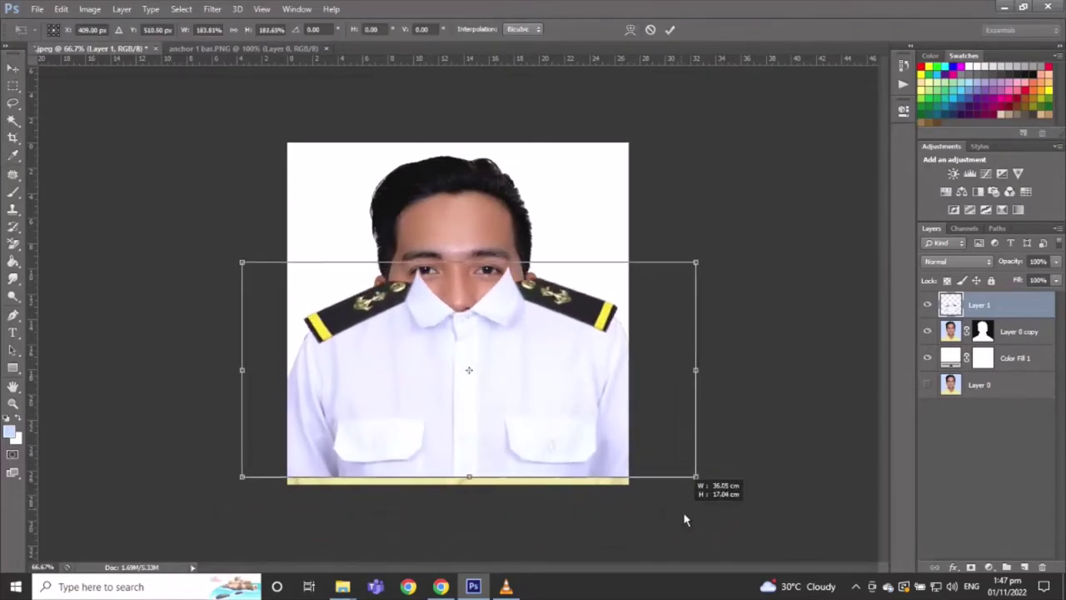
{"action": "left_click_drag", "start_coordinate": [552, 412], "coordinate": [547, 509]}
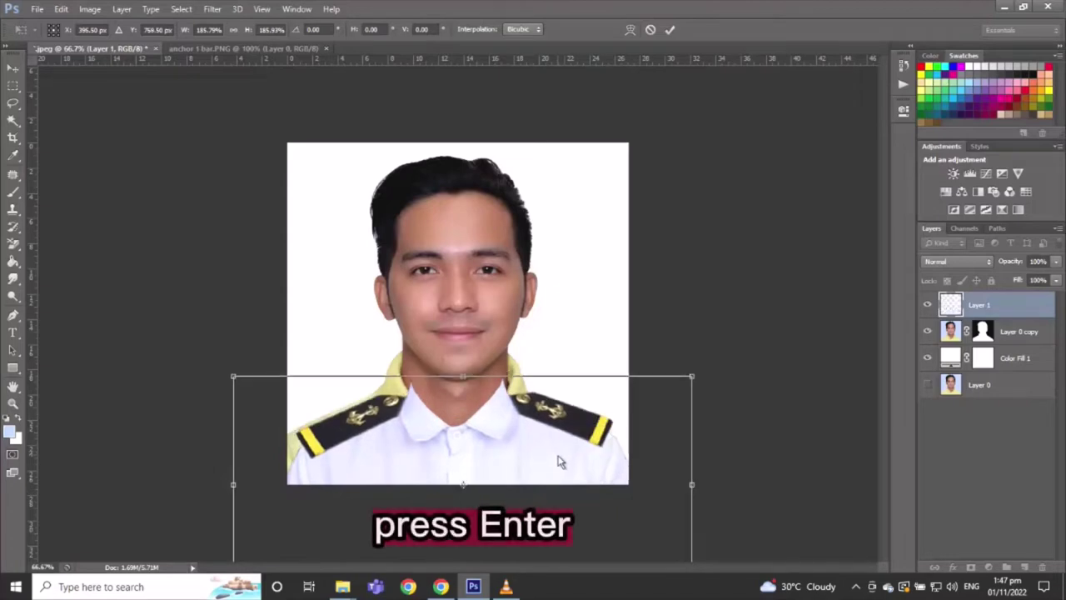
{"action": "key", "text": "Return"}
Scale the man's Layer 0 copy to about 83% and lower it so his neck fits the collar.
{"action": "left_click", "coordinate": [1020, 331]}
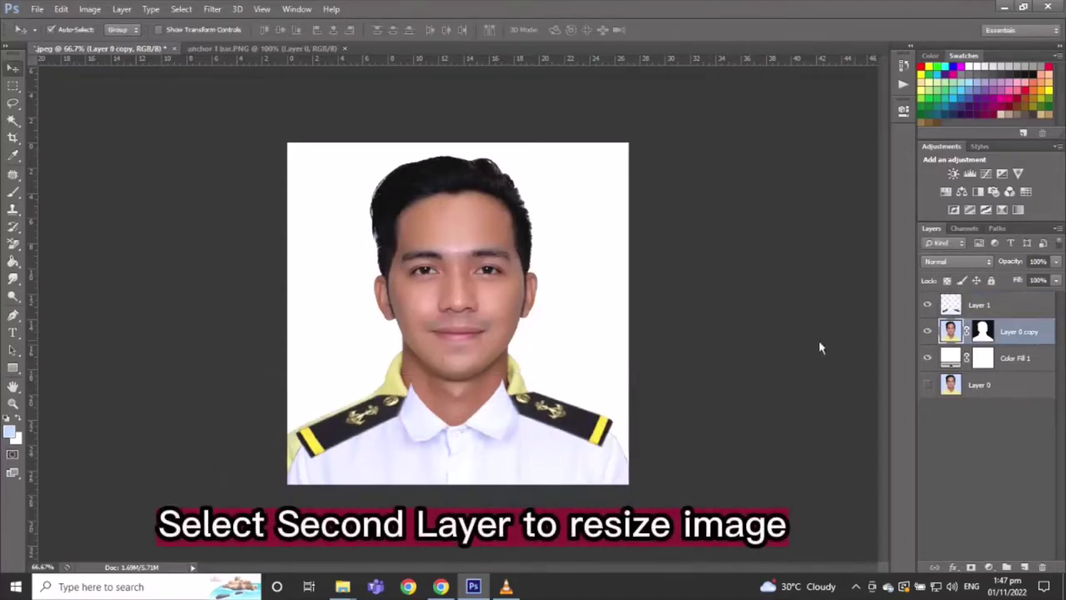
{"action": "key", "text": "ctrl+0"}
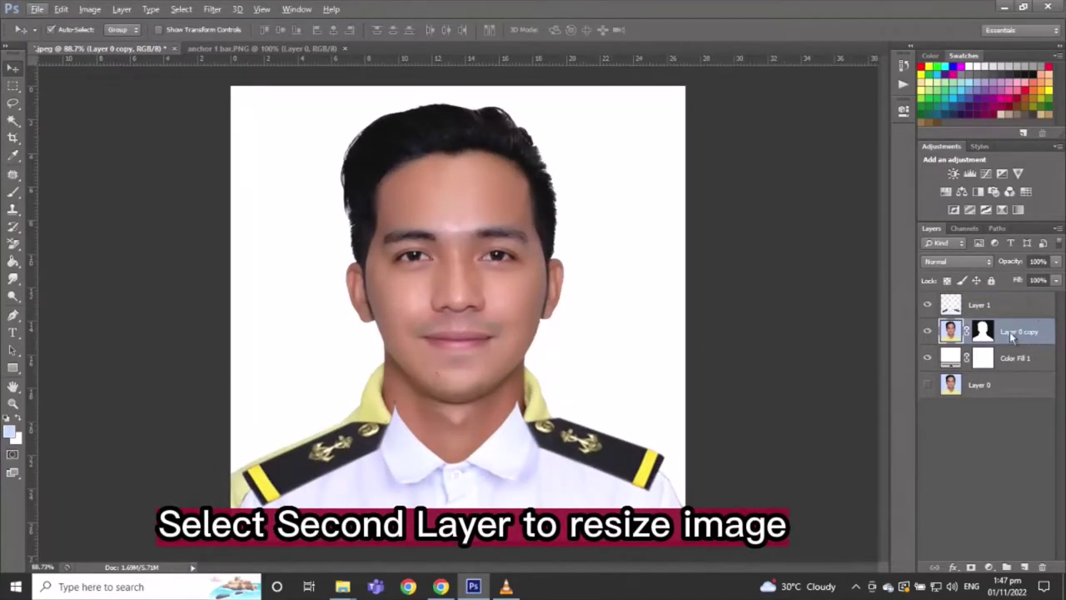
{"action": "key", "text": "ctrl+t"}
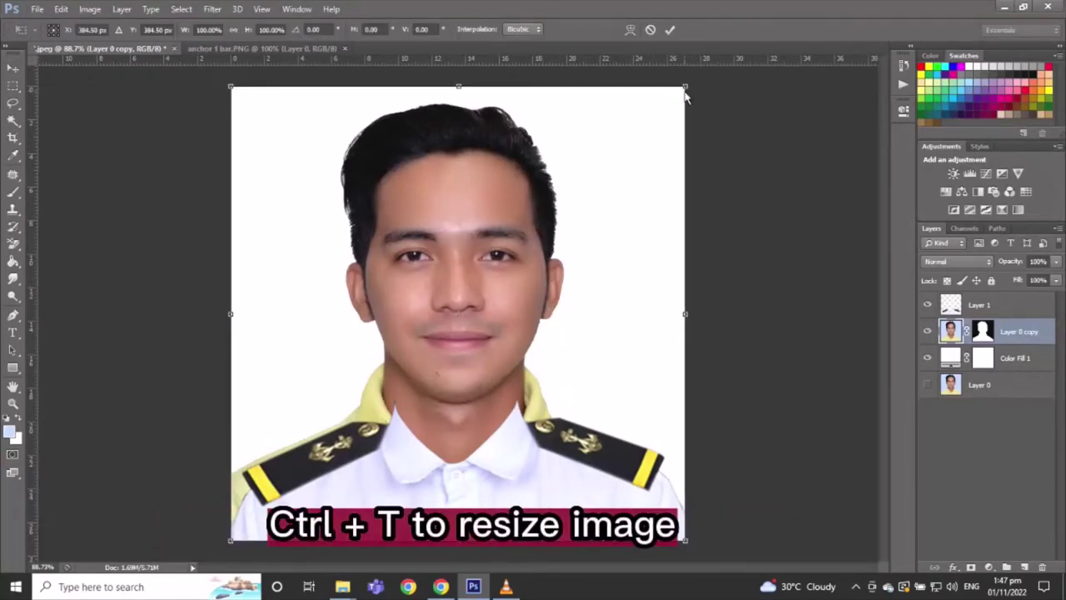
{"action": "left_click_drag", "start_coordinate": [684, 87], "coordinate": [646, 126]}
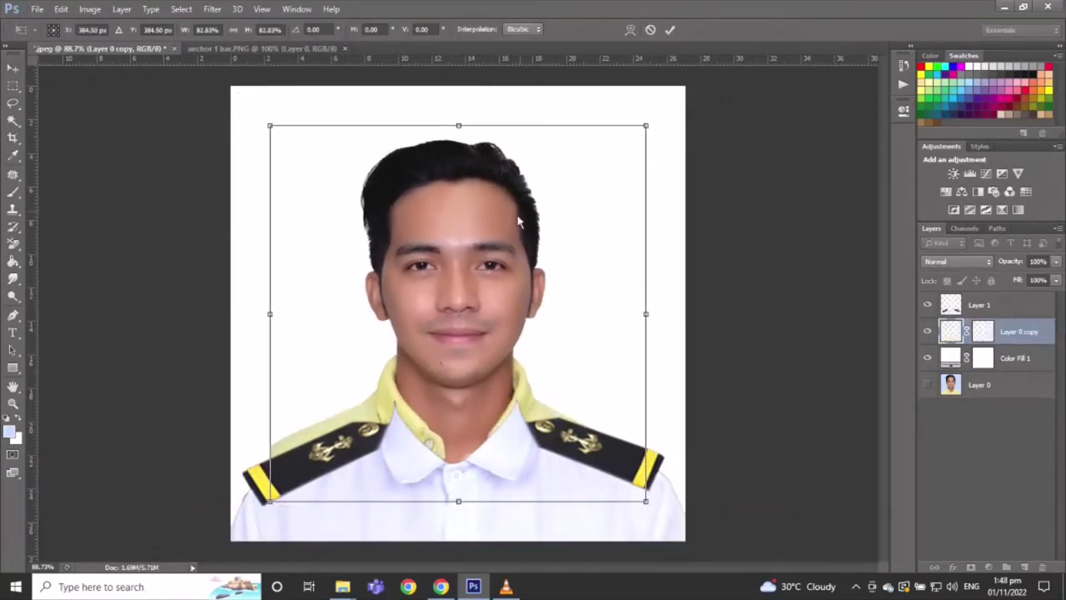
{"action": "left_click_drag", "start_coordinate": [518, 221], "coordinate": [516, 265]}
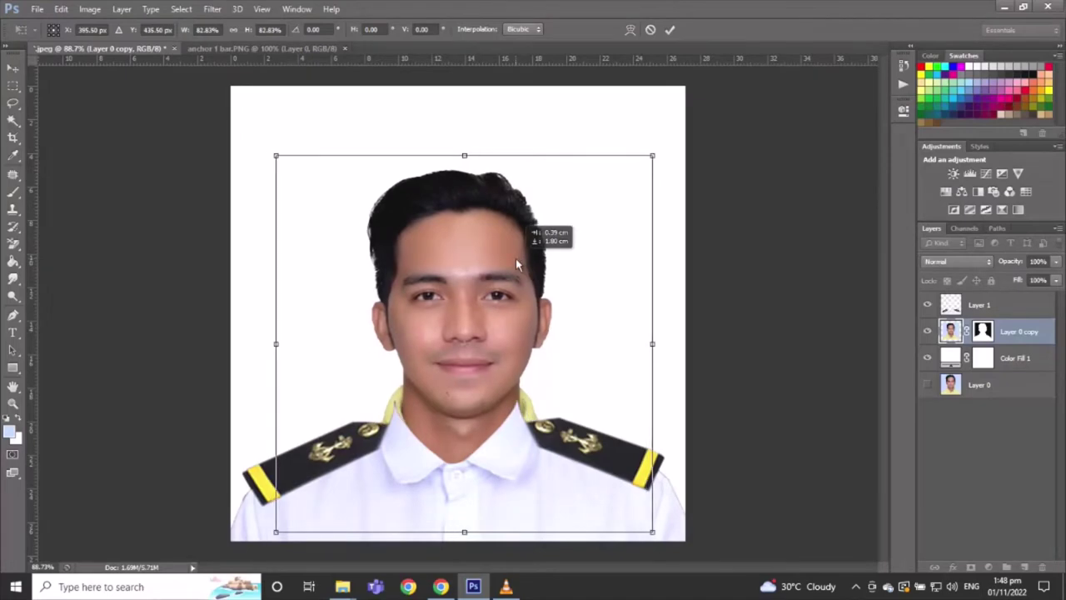
{"action": "scroll", "coordinate": [515, 270], "scroll_direction": "up", "scroll_amount": 3}
{"action": "scroll", "coordinate": [514, 241], "scroll_direction": "down", "scroll_amount": 3}
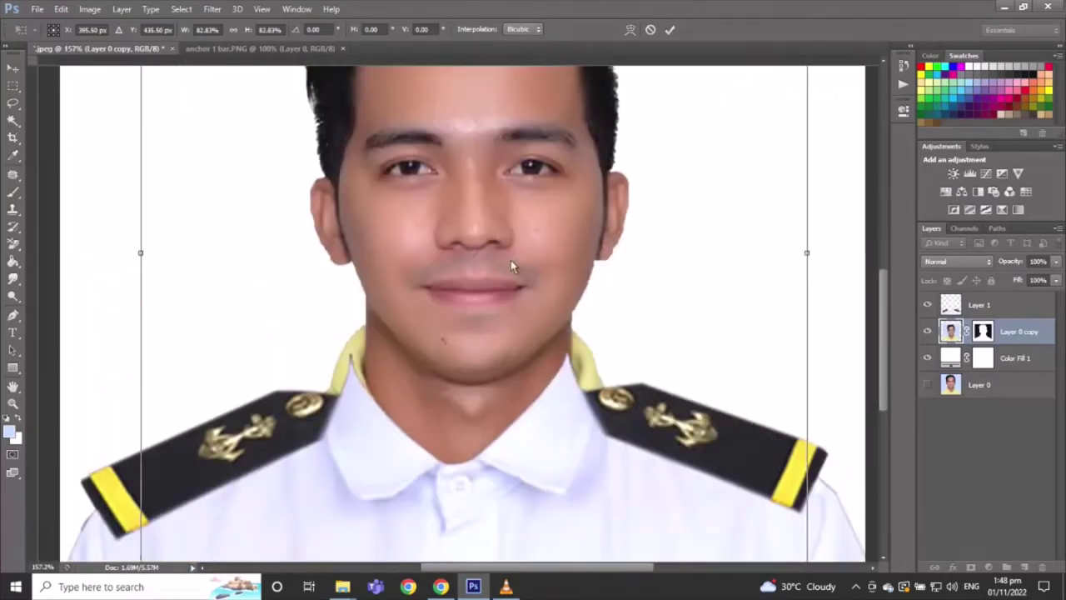
{"action": "key", "text": "ctrl+r"}
{"action": "left_click_drag", "start_coordinate": [511, 265], "coordinate": [495, 231]}
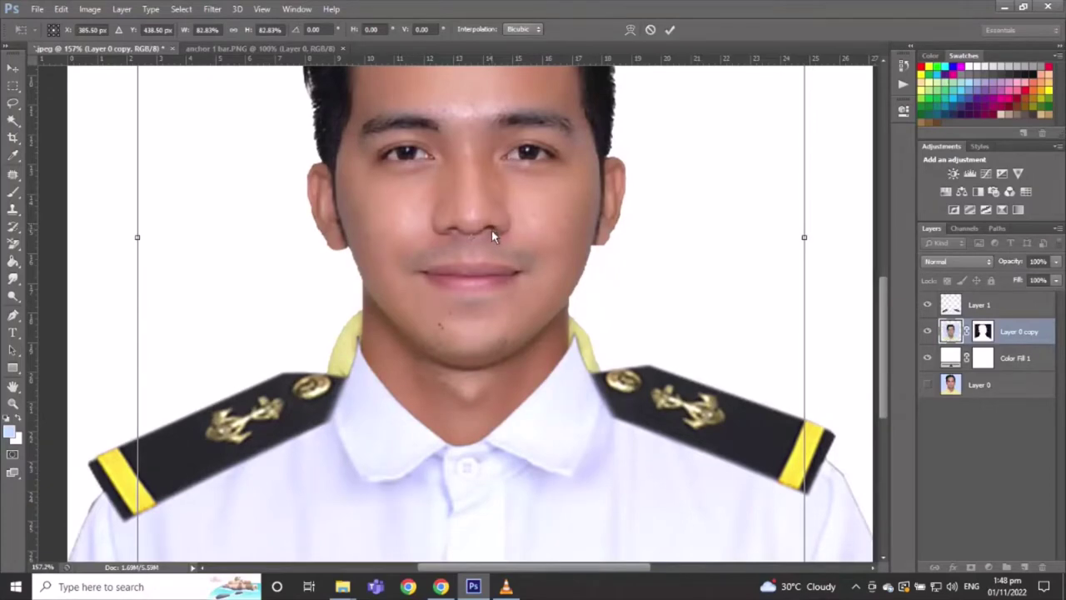
{"action": "key", "text": "Return"}
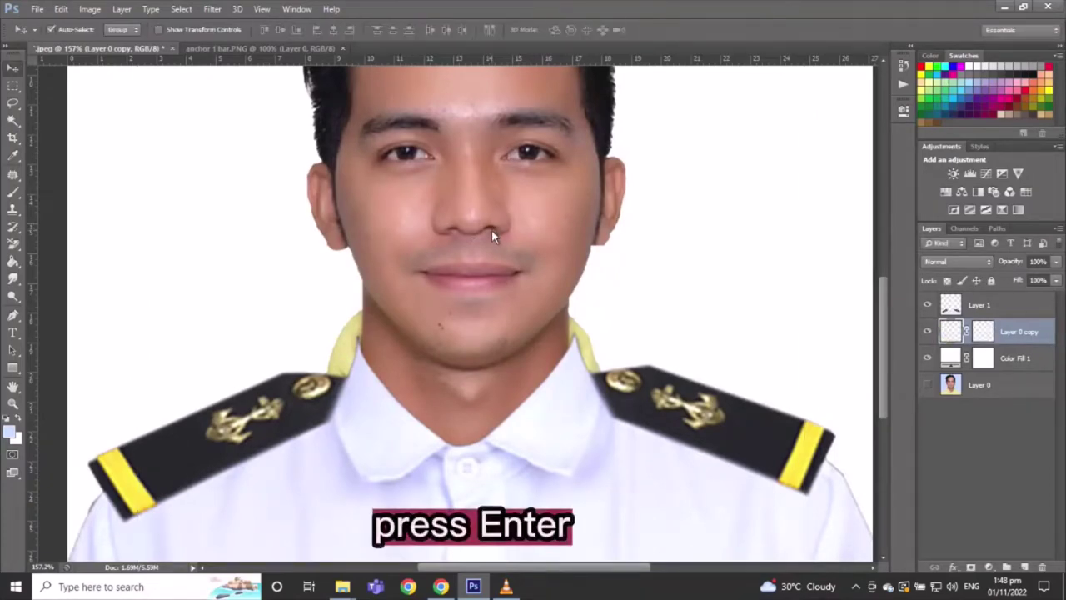
Marquee the left collar strap beside the jaw and target the uniform Layer 1.
{"action": "scroll", "coordinate": [533, 265], "scroll_direction": "down", "scroll_amount": 3}
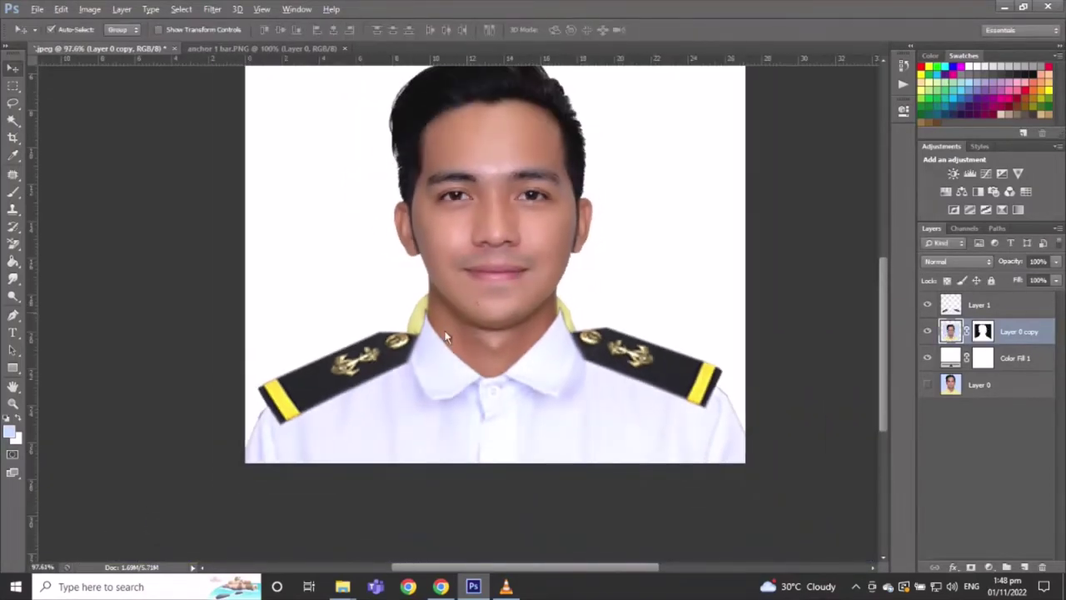
{"action": "scroll", "coordinate": [456, 313], "scroll_direction": "up", "scroll_amount": 1}
{"action": "scroll", "coordinate": [456, 313], "scroll_direction": "up", "scroll_amount": 2}
{"action": "scroll", "coordinate": [456, 313], "scroll_direction": "up", "scroll_amount": 2}
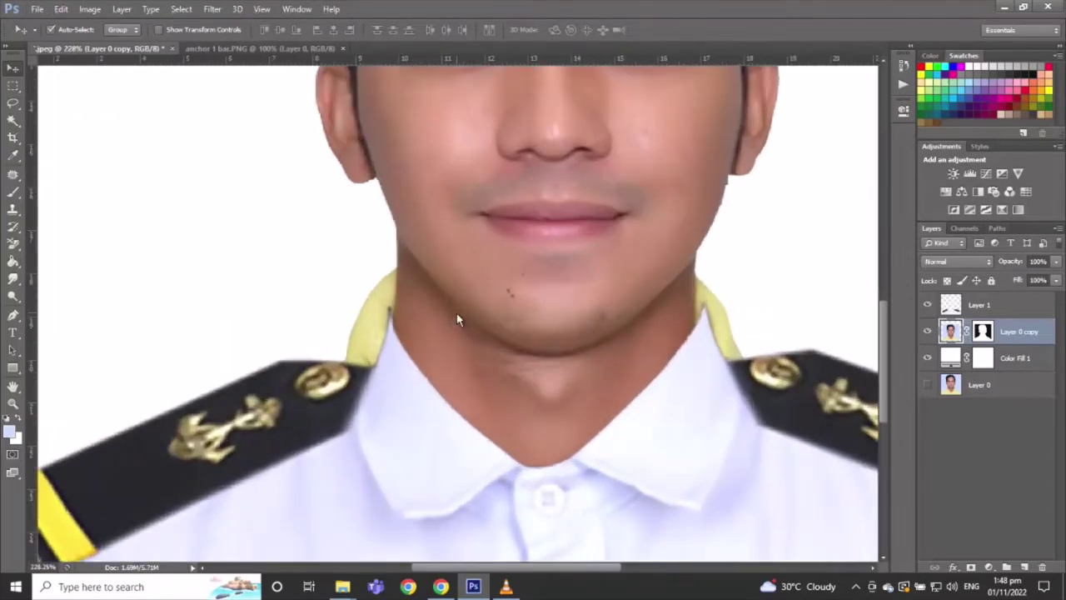
{"action": "left_click", "coordinate": [13, 86]}
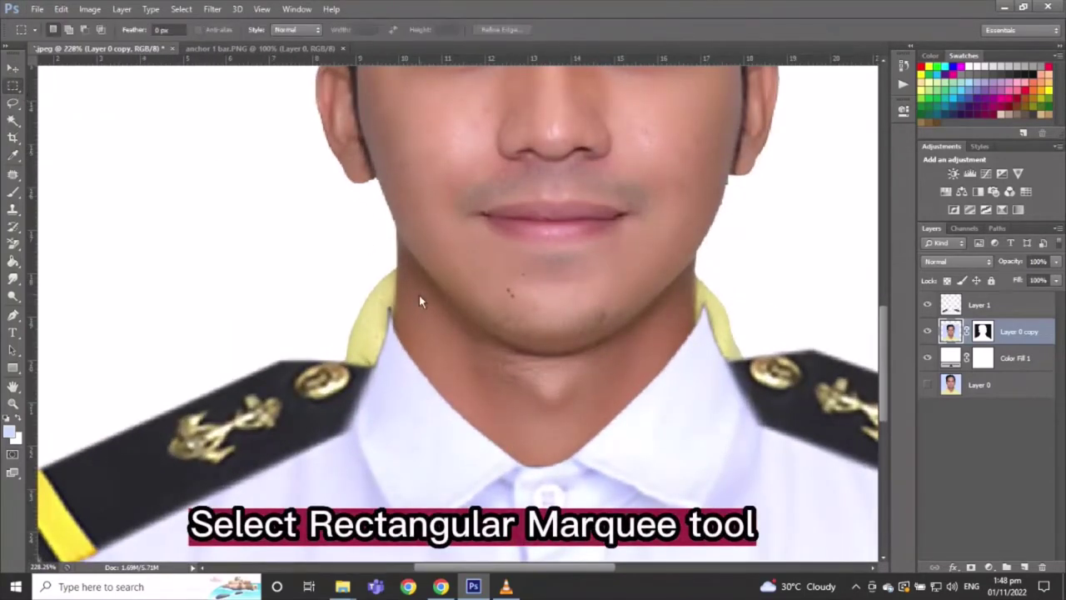
{"action": "left_click_drag", "start_coordinate": [348, 285], "coordinate": [455, 355]}
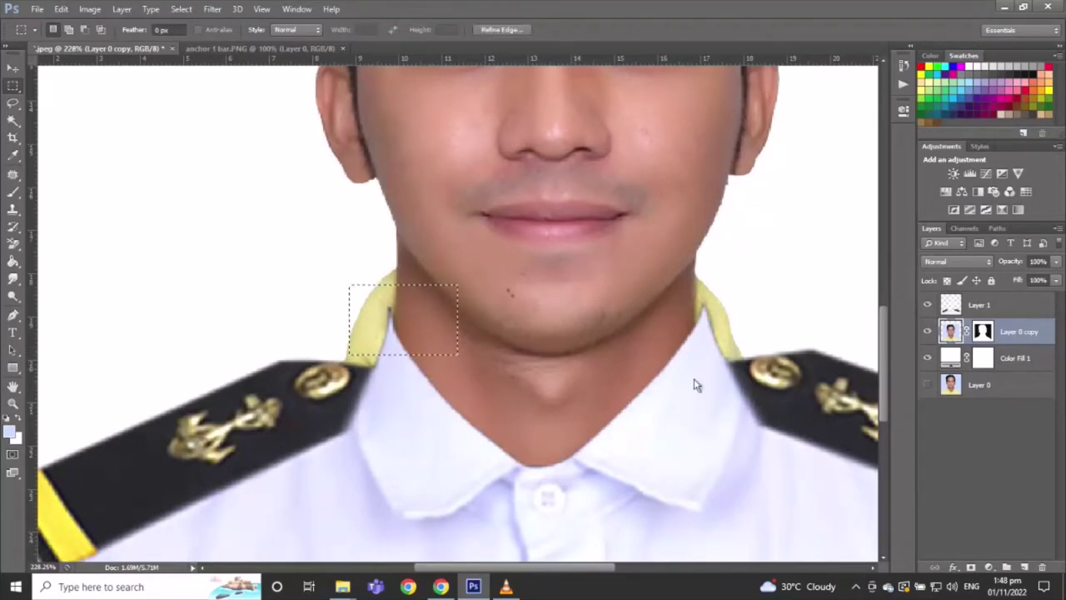
{"action": "left_click", "coordinate": [995, 307]}
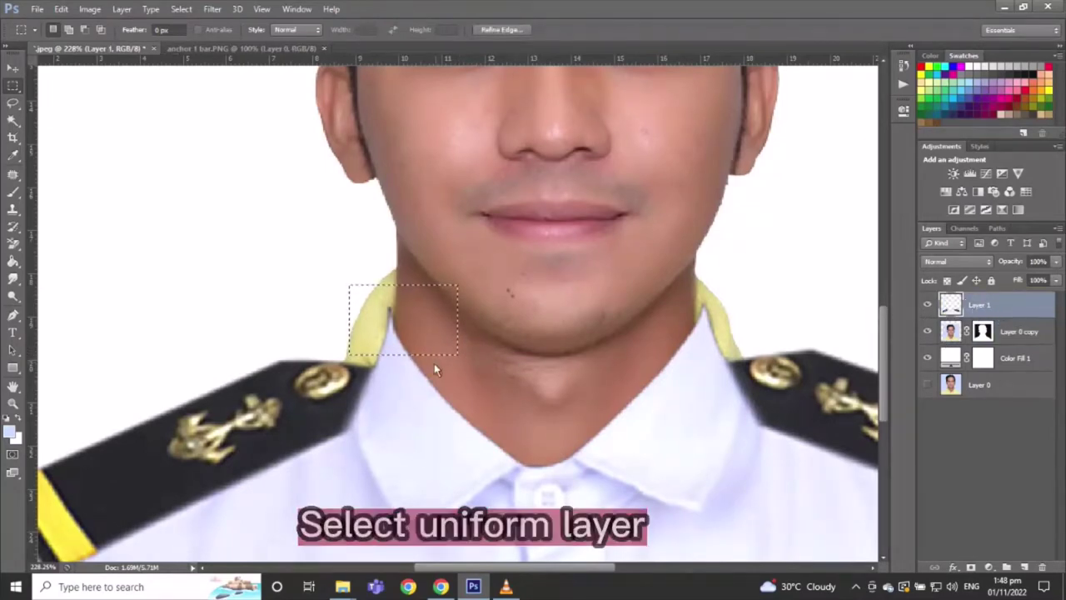
Warp the selected collar strap inward to hug the neck, then deselect.
{"action": "key", "text": "ctrl+t"}
{"action": "scroll", "coordinate": [407, 341], "scroll_direction": "up", "scroll_amount": 2}
{"action": "scroll", "coordinate": [407, 341], "scroll_direction": "up", "scroll_amount": 2}
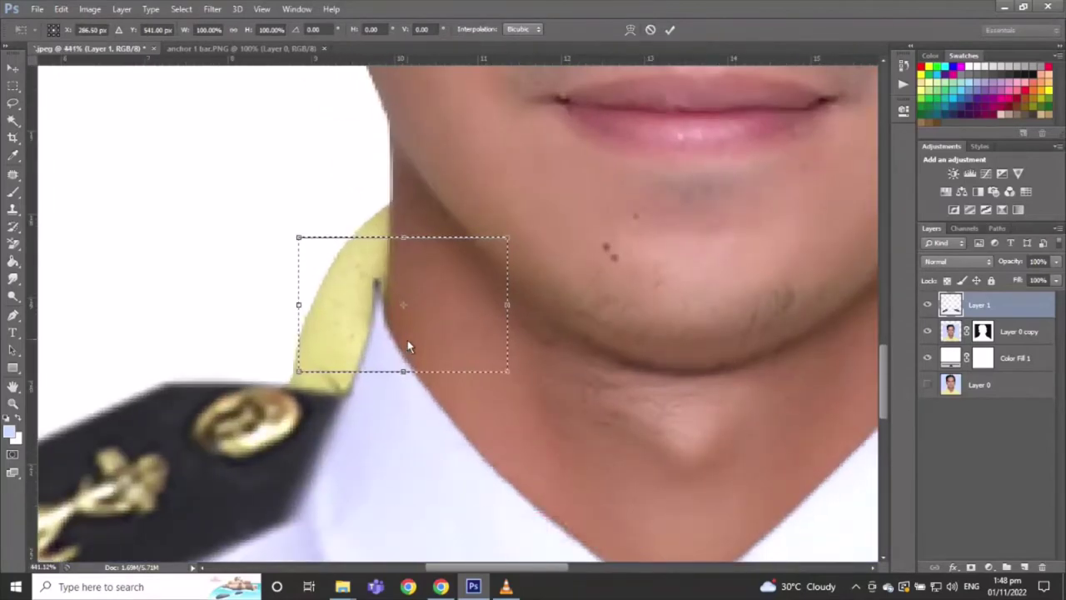
{"action": "left_click", "coordinate": [630, 29]}
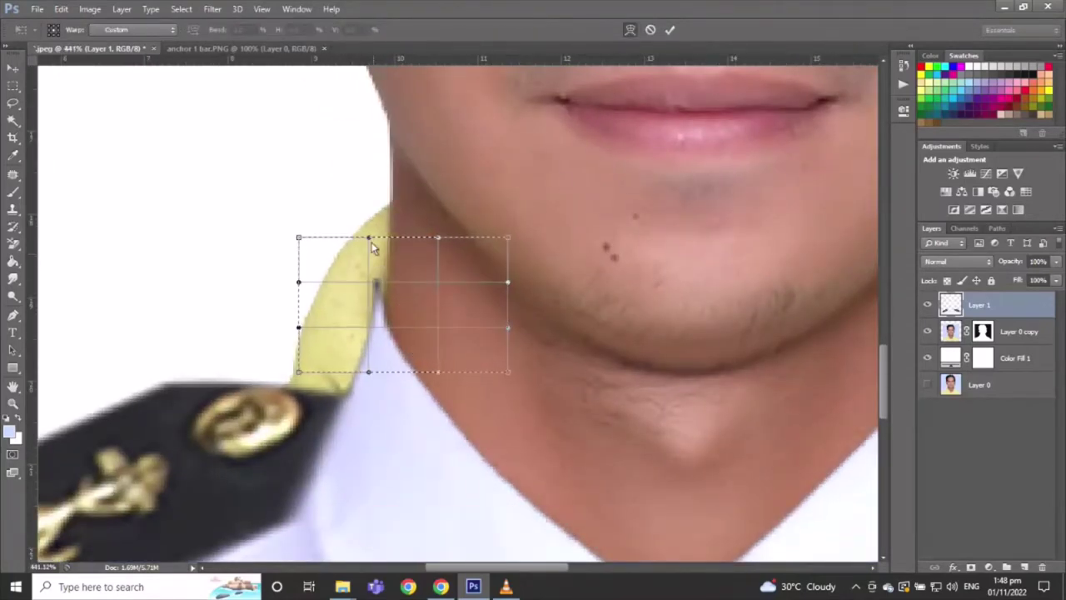
{"action": "left_click_drag", "start_coordinate": [378, 238], "coordinate": [401, 238]}
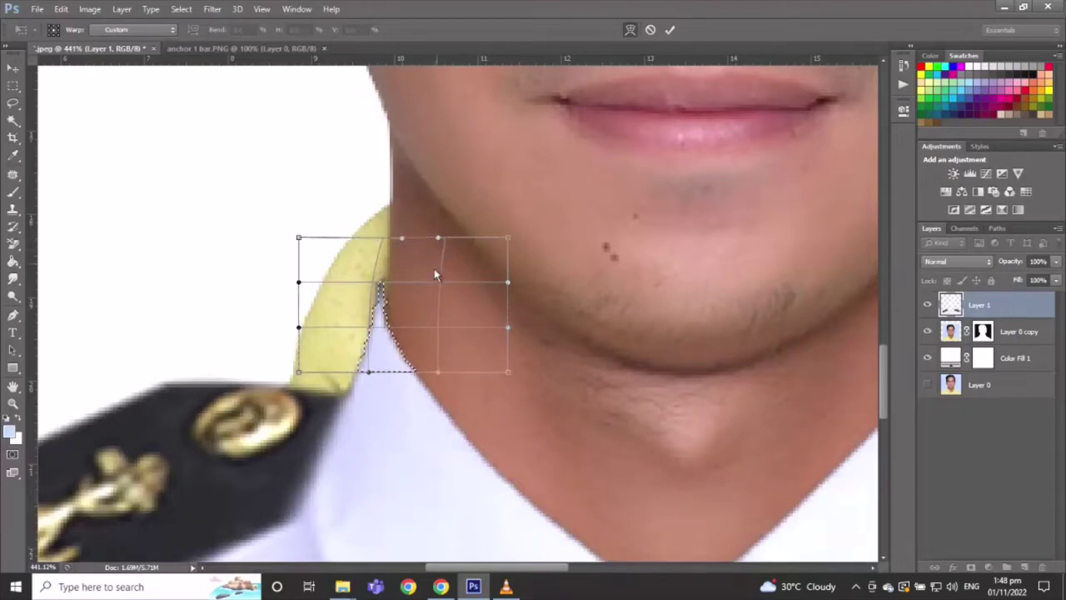
{"action": "left_click_drag", "start_coordinate": [430, 280], "coordinate": [442, 287]}
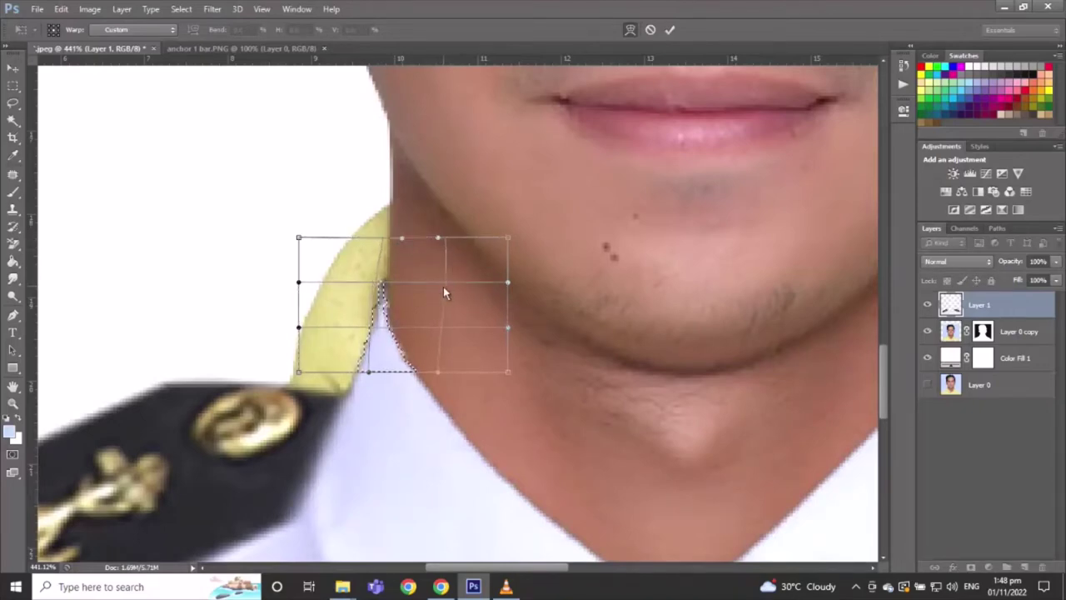
{"action": "key", "text": "Return"}
{"action": "key", "text": "ctrl+d"}
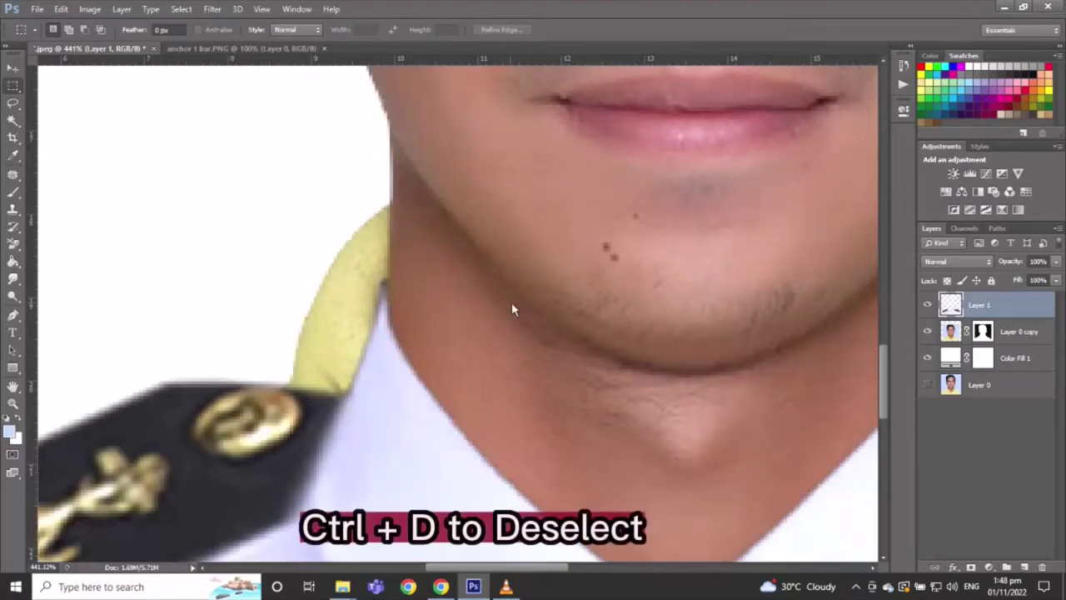
{"action": "scroll", "coordinate": [550, 321], "scroll_direction": "right", "scroll_amount": 5}
{"action": "scroll", "coordinate": [611, 259], "scroll_direction": "right", "scroll_amount": 2}
Marquee the right collar strap and warp it inward against the neck, then deselect.
{"action": "scroll", "coordinate": [564, 298], "scroll_direction": "right", "scroll_amount": 1}
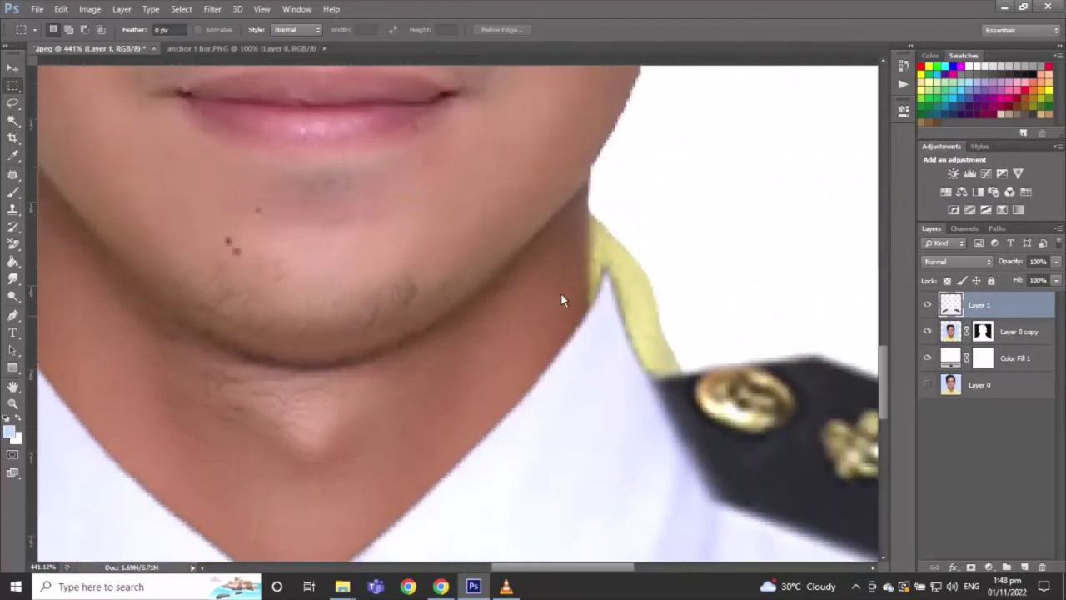
{"action": "left_click_drag", "start_coordinate": [554, 243], "coordinate": [664, 363]}
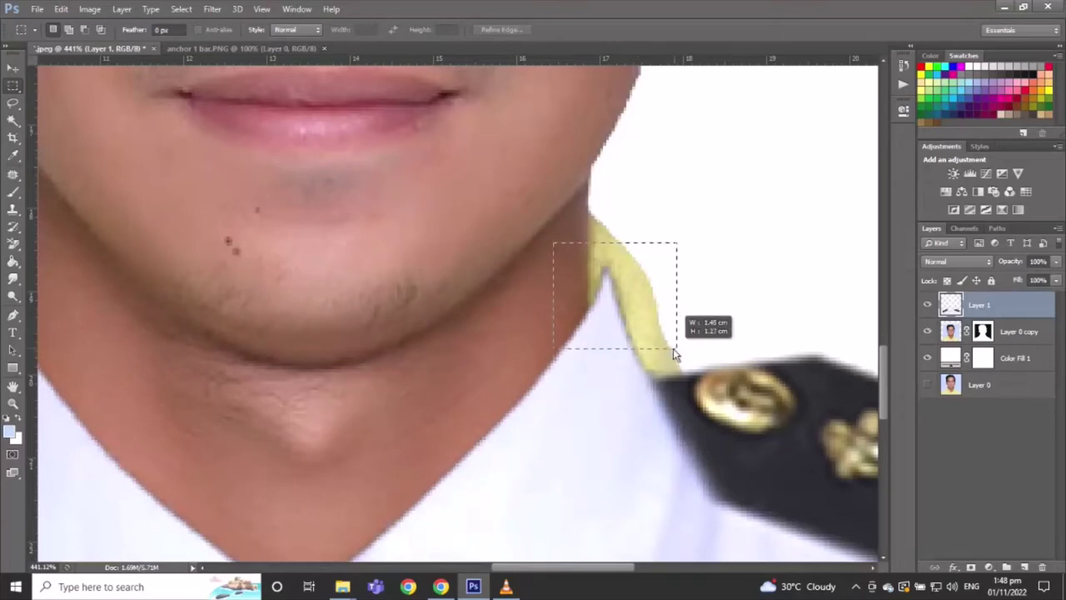
{"action": "left_click_drag", "start_coordinate": [664, 360], "coordinate": [667, 337]}
{"action": "key", "text": "ctrl+t"}
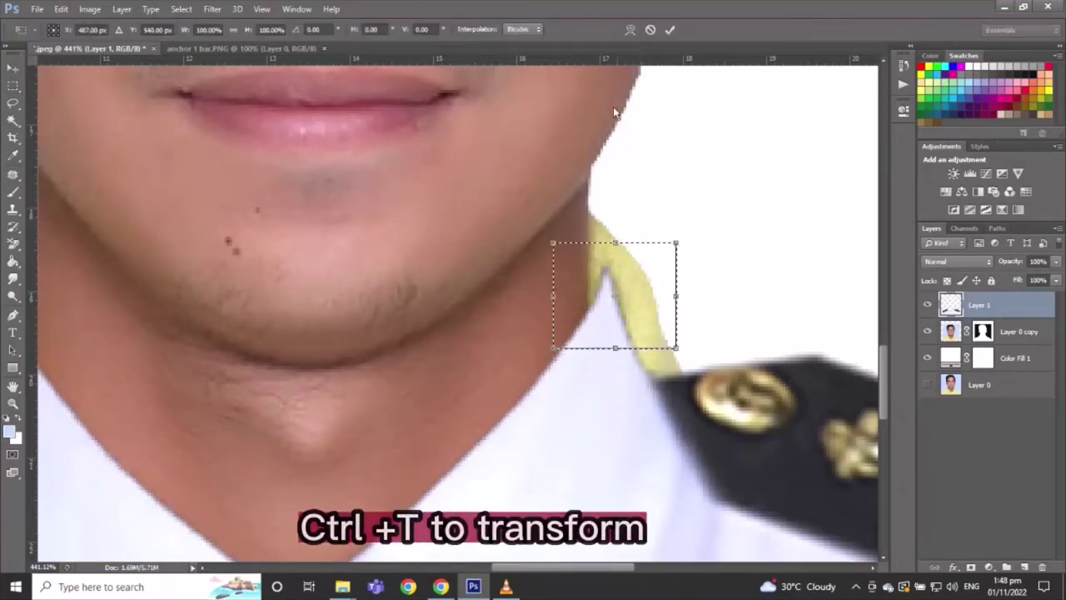
{"action": "left_click", "coordinate": [630, 30]}
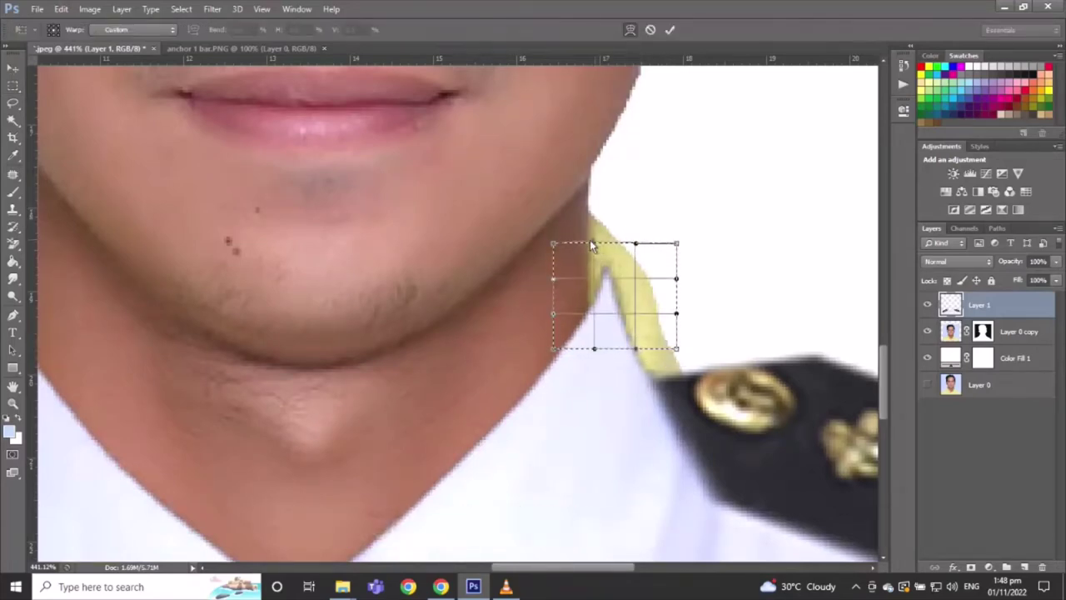
{"action": "mouse_move", "coordinate": [576, 242]}
{"action": "left_mouse_down"}
{"action": "mouse_move", "coordinate": [575, 284]}
{"action": "mouse_move", "coordinate": [637, 279]}
{"action": "left_mouse_up"}
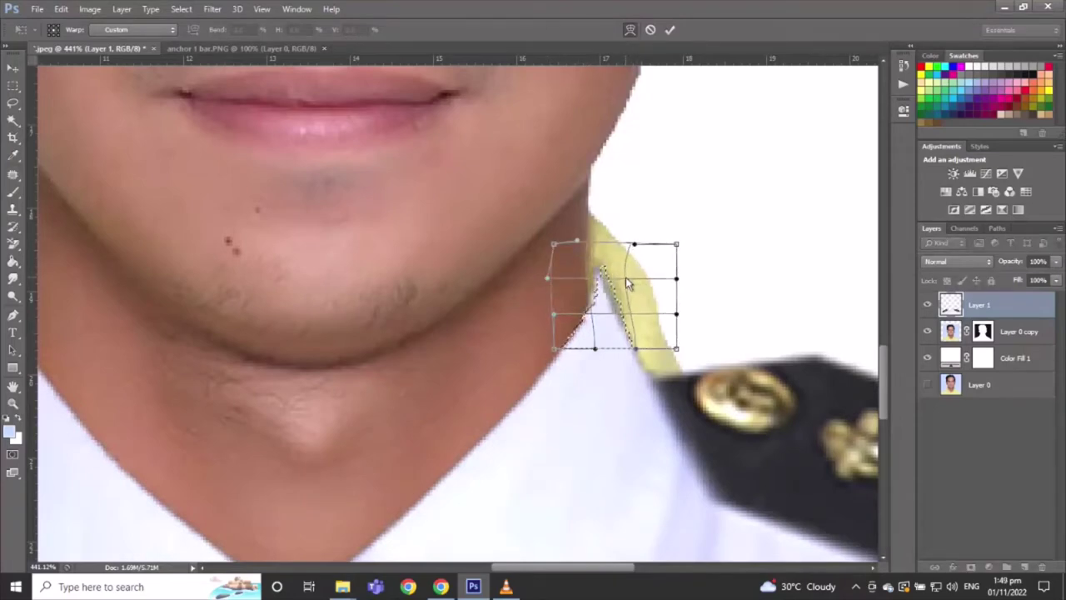
{"action": "left_click_drag", "start_coordinate": [583, 239], "coordinate": [559, 242]}
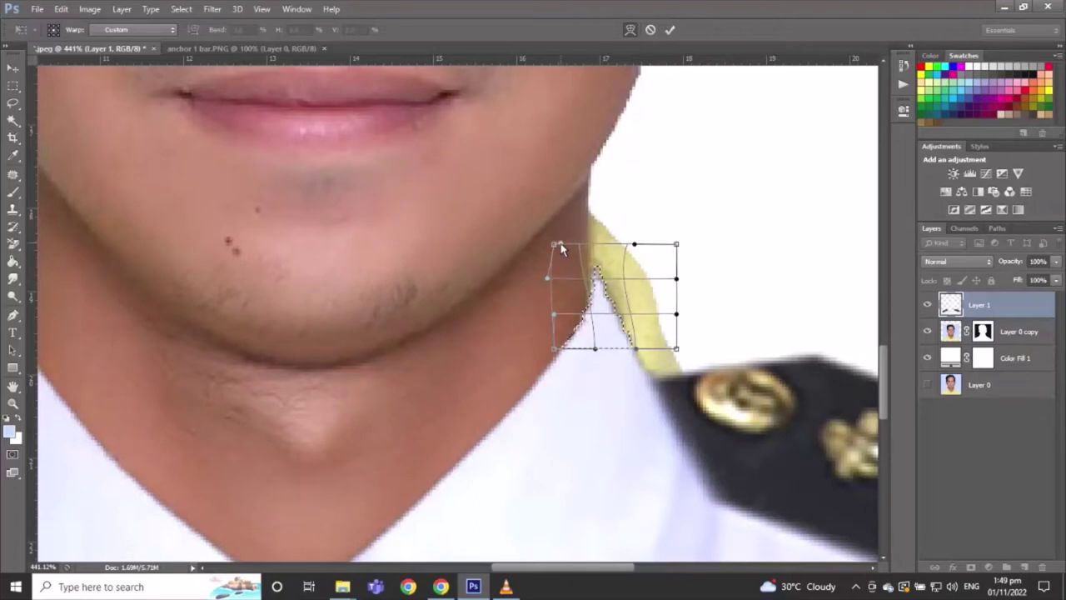
{"action": "key", "text": "Return"}
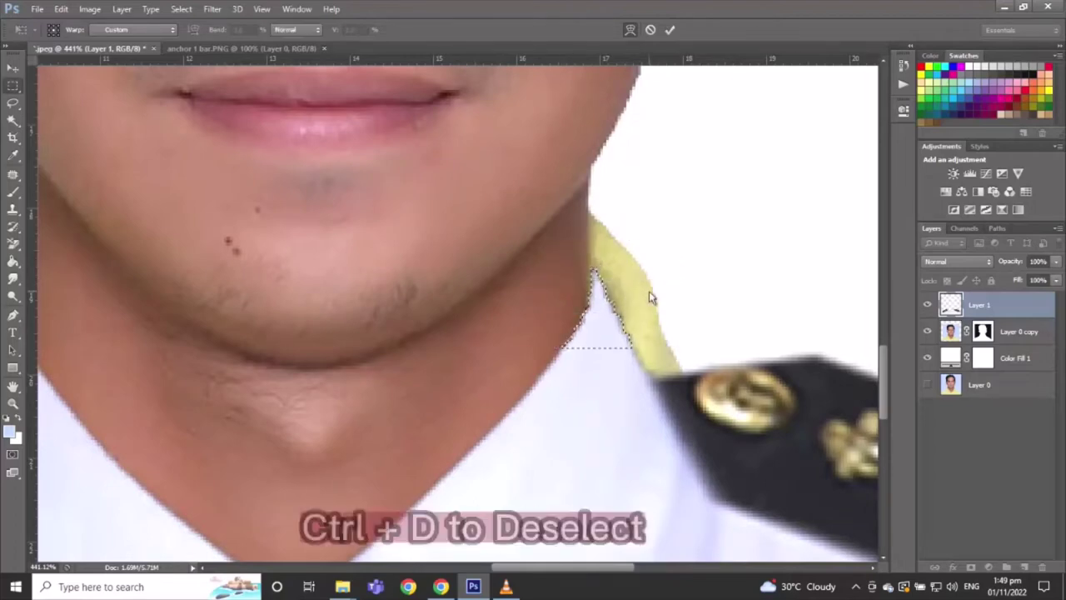
{"action": "key", "text": "ctrl+d"}
Make Layer 0 copy active, zoom in on the chin, and switch to the Pen tool.
{"action": "key", "text": "ctrl+0"}
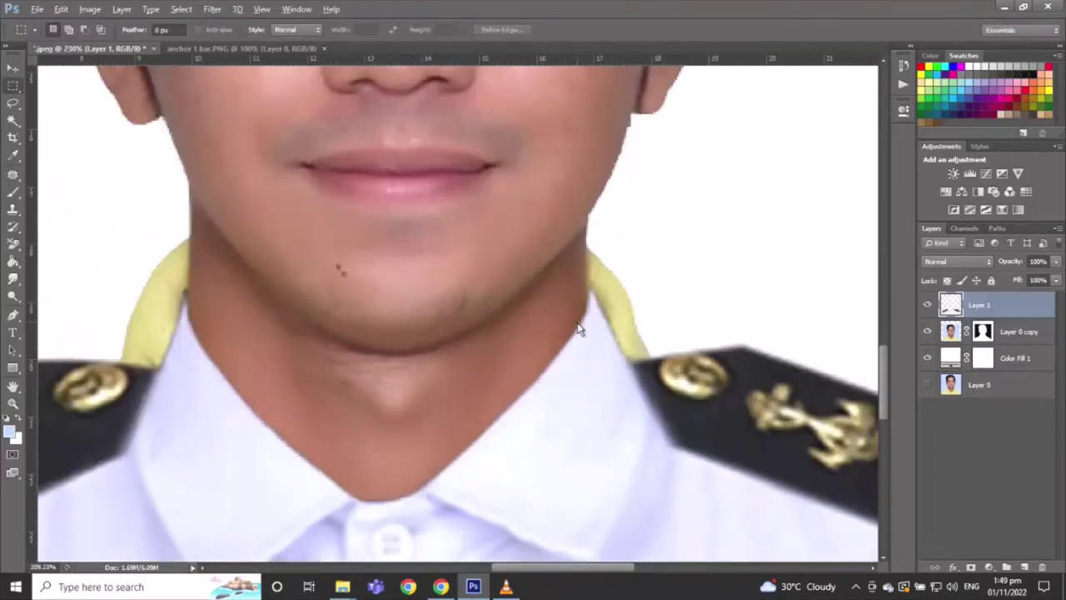
{"action": "scroll", "coordinate": [578, 328], "scroll_direction": "down", "scroll_amount": 1}
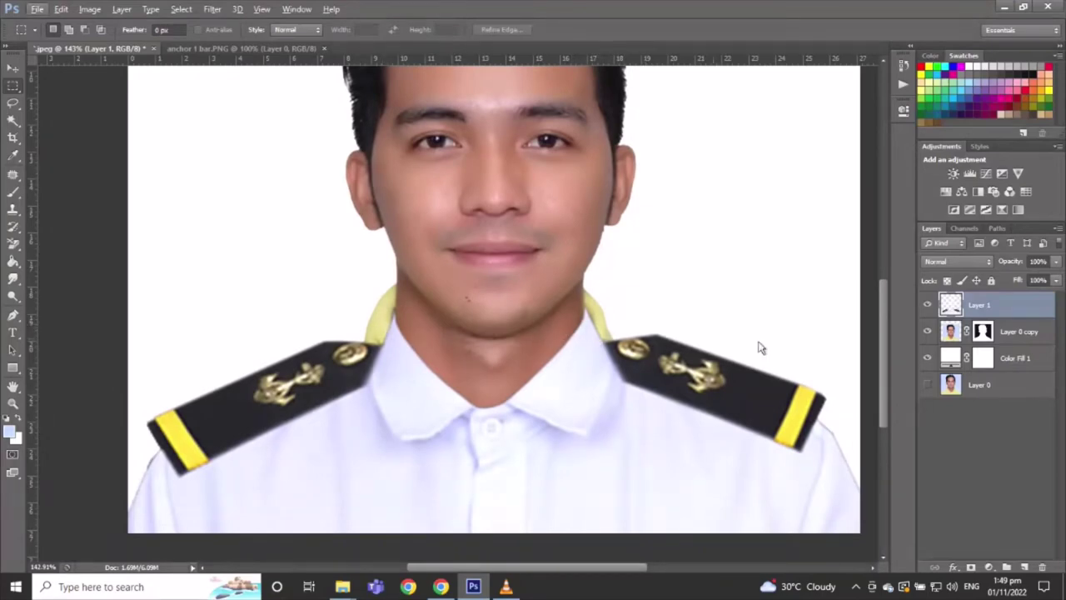
{"action": "left_click", "coordinate": [1007, 332]}
{"action": "scroll", "coordinate": [440, 291], "scroll_direction": "up", "scroll_amount": 1}
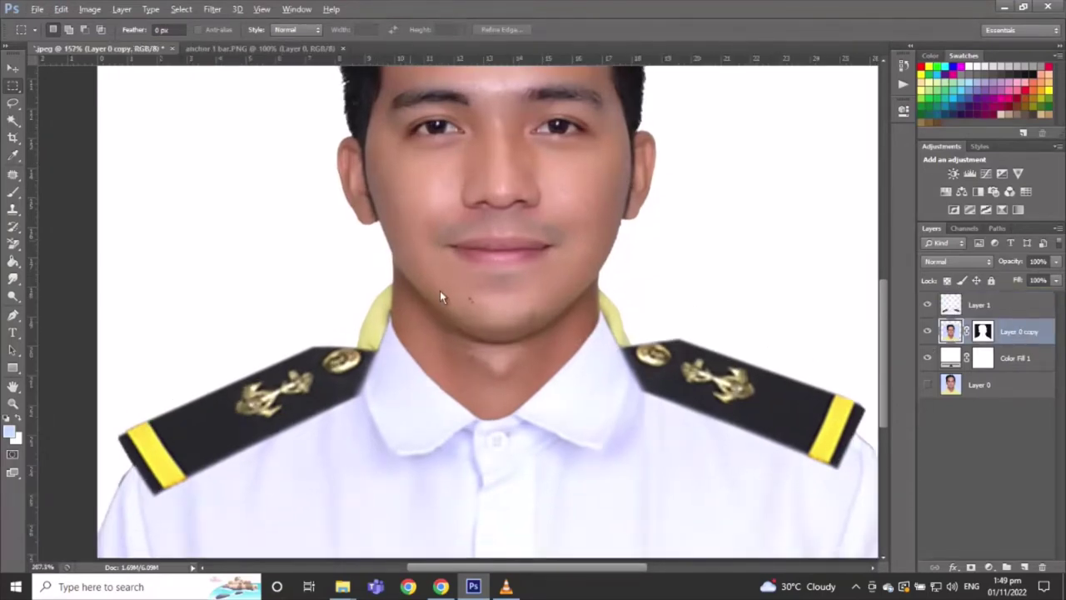
{"action": "scroll", "coordinate": [439, 290], "scroll_direction": "up", "scroll_amount": 2}
{"action": "scroll", "coordinate": [439, 291], "scroll_direction": "up", "scroll_amount": 1}
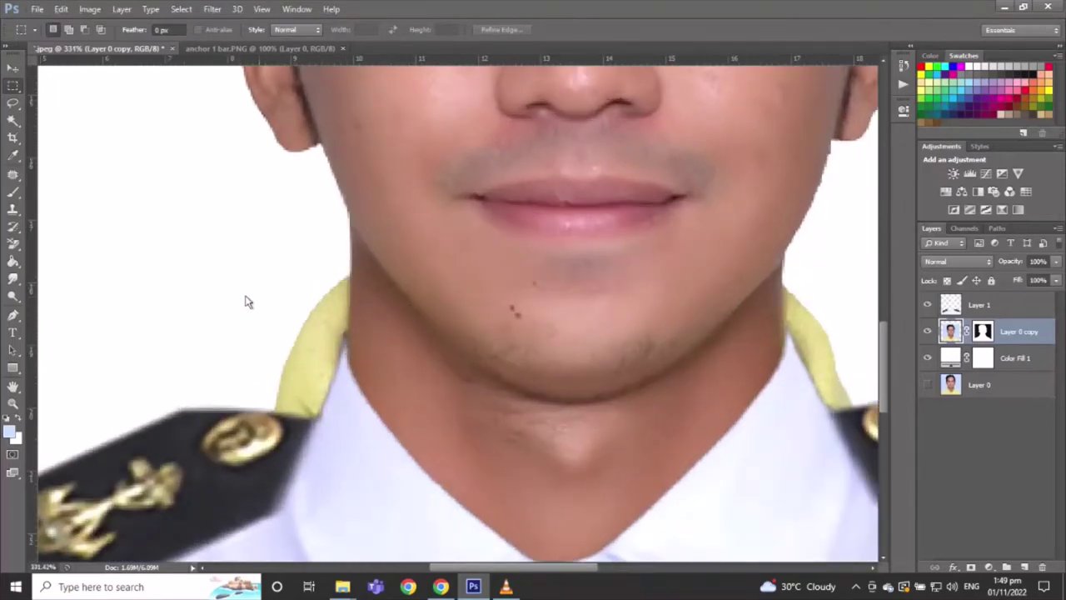
{"action": "left_click", "coordinate": [13, 316]}
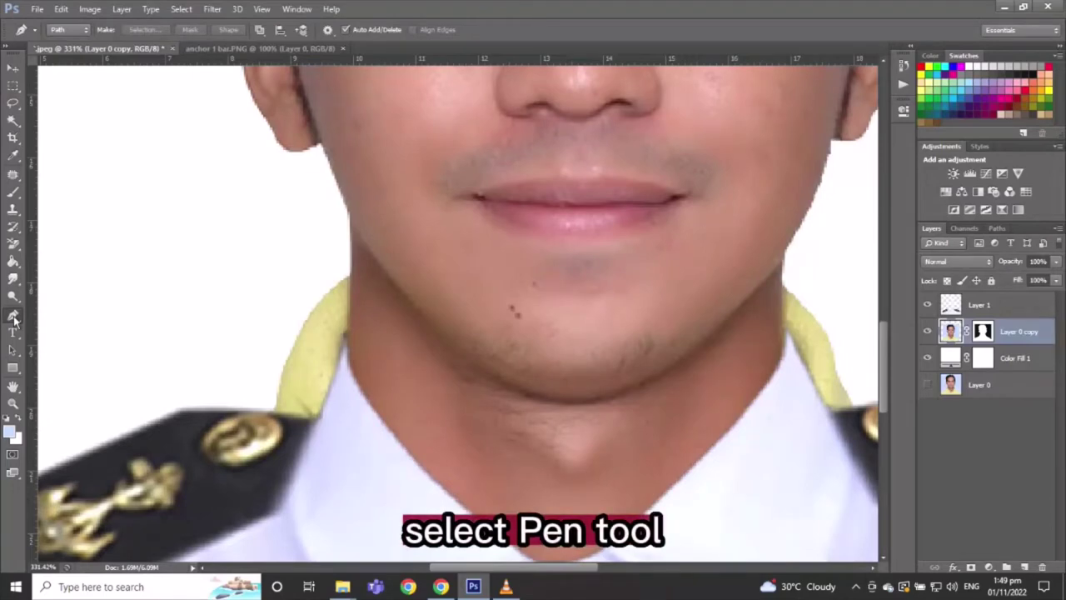
Trace a path around the left yellow collar cord and delete it from Layer 0 copy.
{"action": "scroll", "coordinate": [363, 310], "scroll_direction": "up", "scroll_amount": 1}
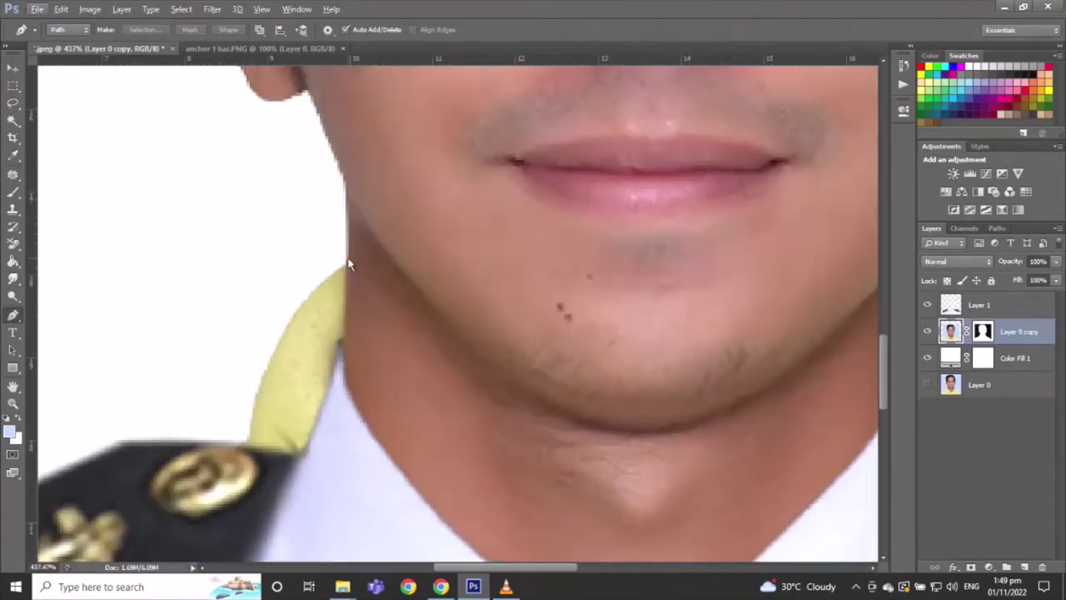
{"action": "left_click", "coordinate": [346, 257]}
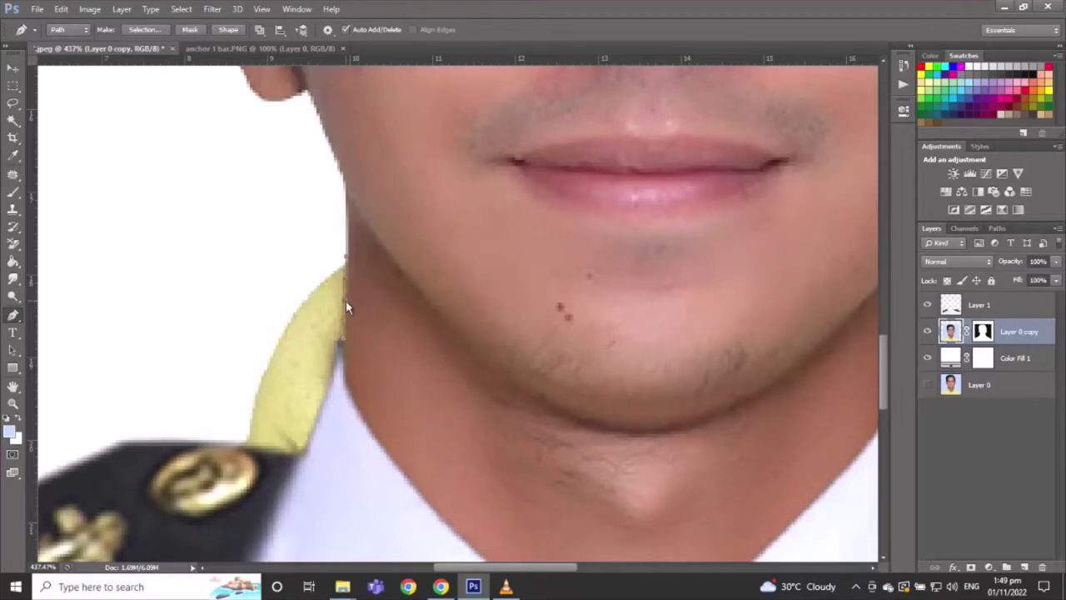
{"action": "left_click_drag", "start_coordinate": [301, 475], "coordinate": [197, 466]}
{"action": "left_click", "coordinate": [177, 376]}
{"action": "left_click", "coordinate": [206, 292]}
{"action": "left_click", "coordinate": [308, 227]}
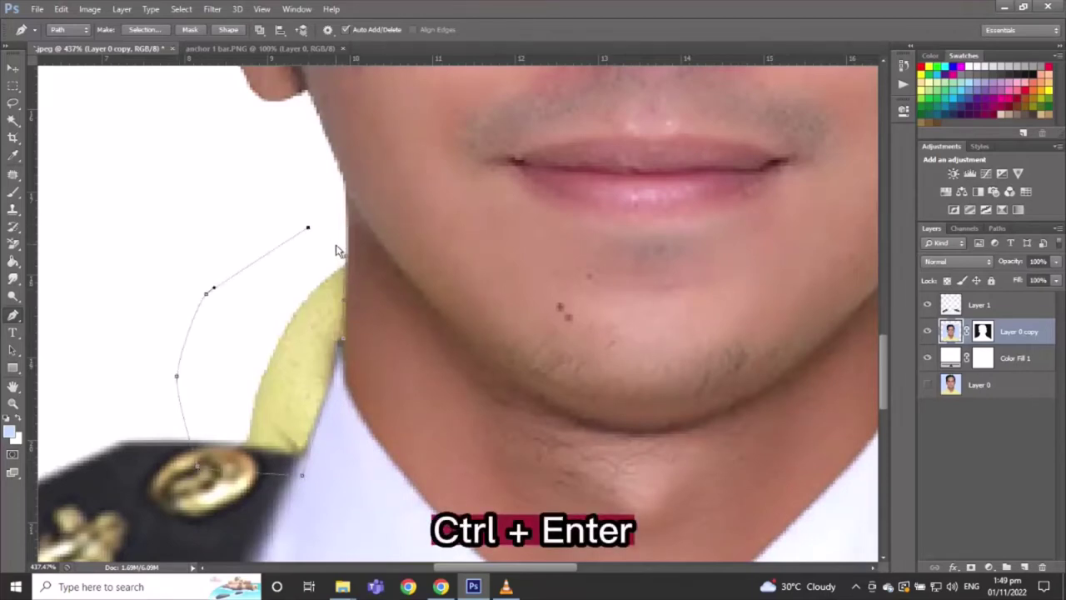
{"action": "left_click", "coordinate": [343, 253]}
{"action": "key", "text": "ctrl+Return"}
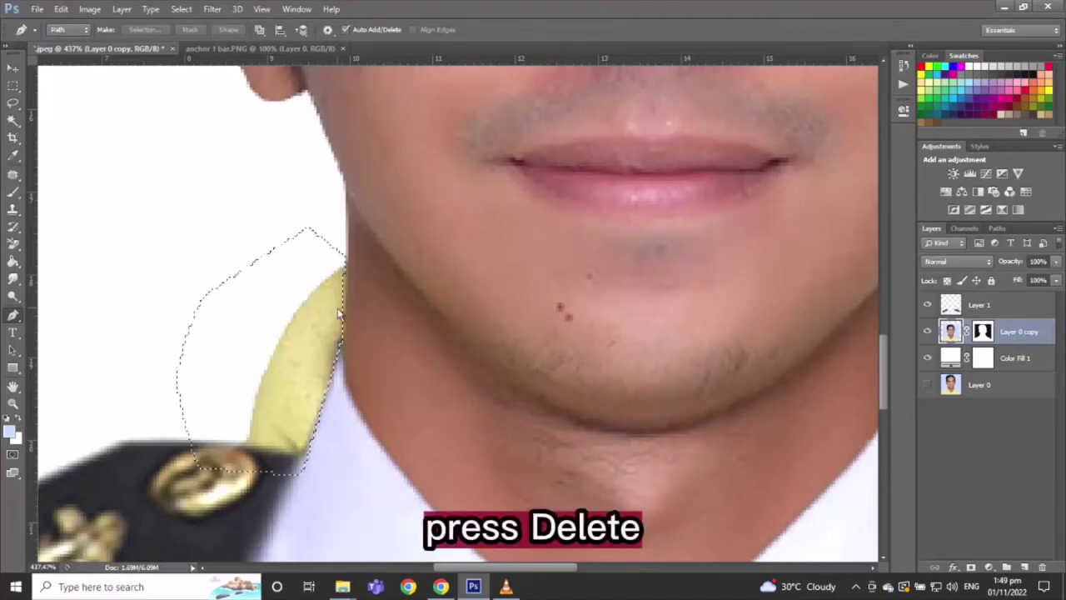
{"action": "key", "text": "Delete"}
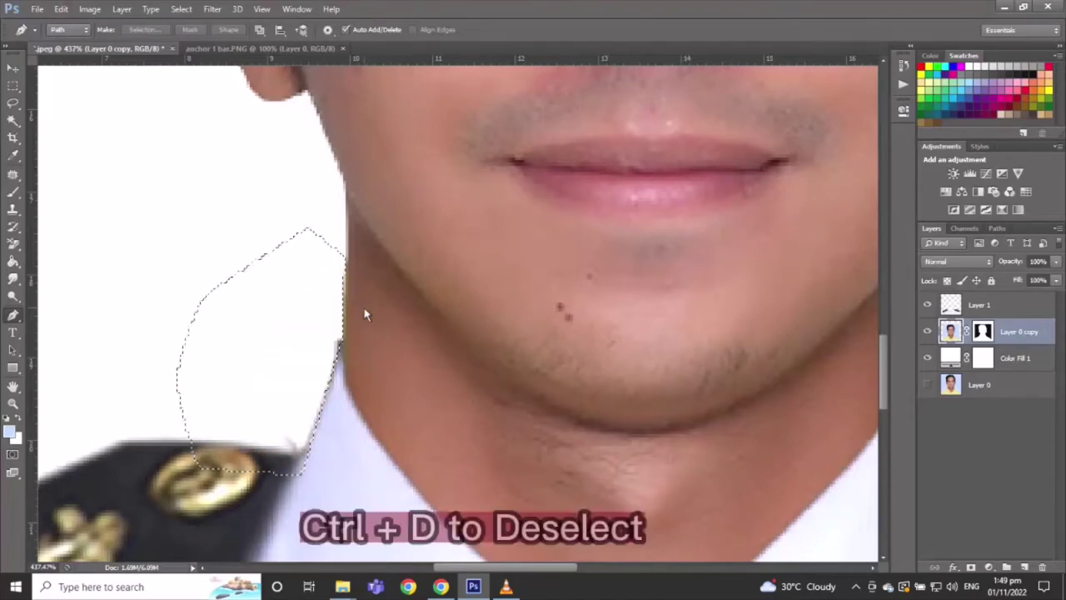
{"action": "key", "text": "ctrl+d"}
Begin tracing a path along the jaw edge and pan to the right side of the neck.
{"action": "scroll", "coordinate": [347, 280], "scroll_direction": "up", "scroll_amount": 1}
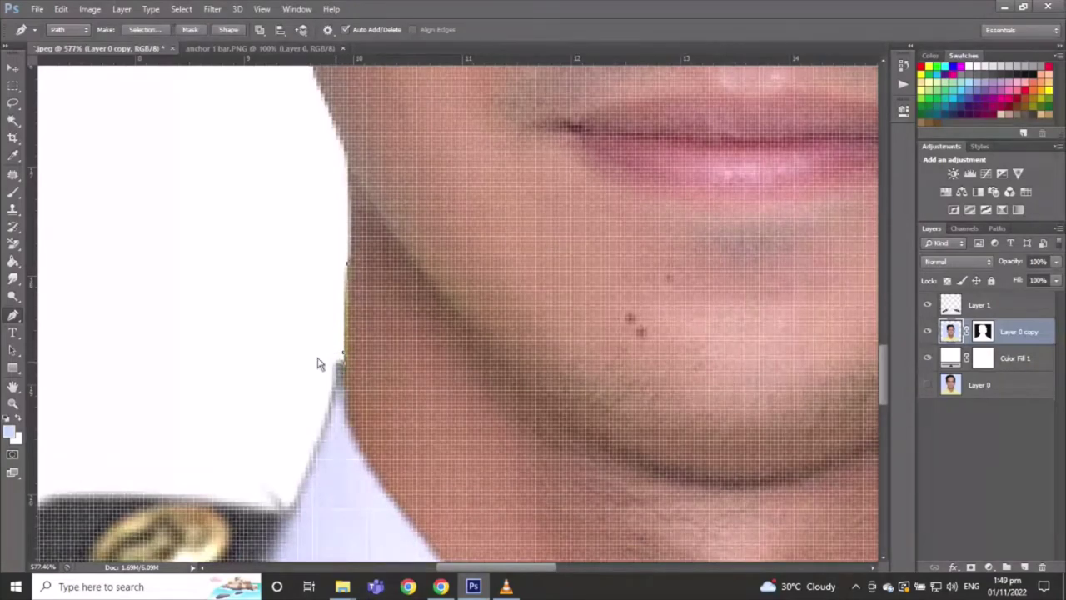
{"action": "left_click", "coordinate": [281, 335]}
{"action": "left_click", "coordinate": [286, 275]}
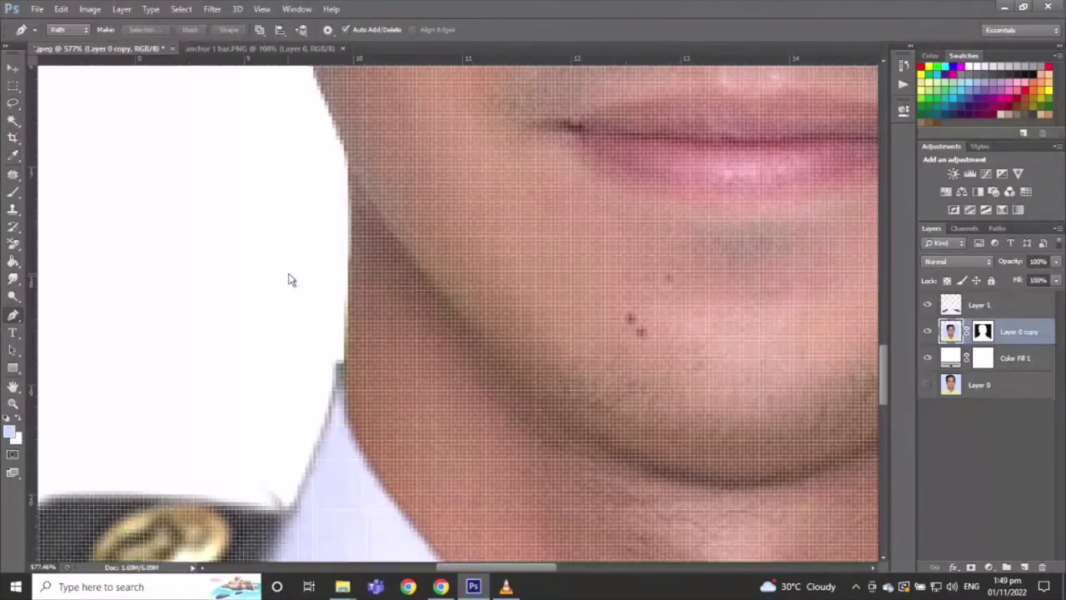
{"action": "scroll", "coordinate": [291, 279], "scroll_direction": "down", "scroll_amount": 4}
{"action": "left_click_drag", "start_coordinate": [533, 282], "coordinate": [320, 272]}
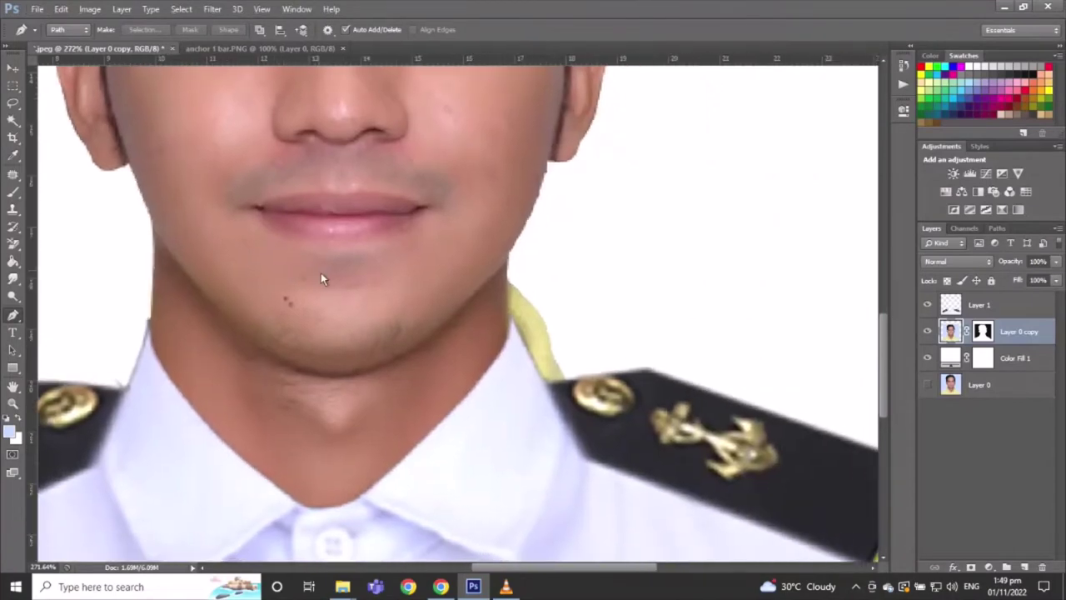
Trace a pen path from the right jaw edge down the neck around the right yellow cord.
{"action": "scroll", "coordinate": [488, 278], "scroll_direction": "up", "scroll_amount": 3}
{"action": "scroll", "coordinate": [489, 282], "scroll_direction": "up", "scroll_amount": 1}
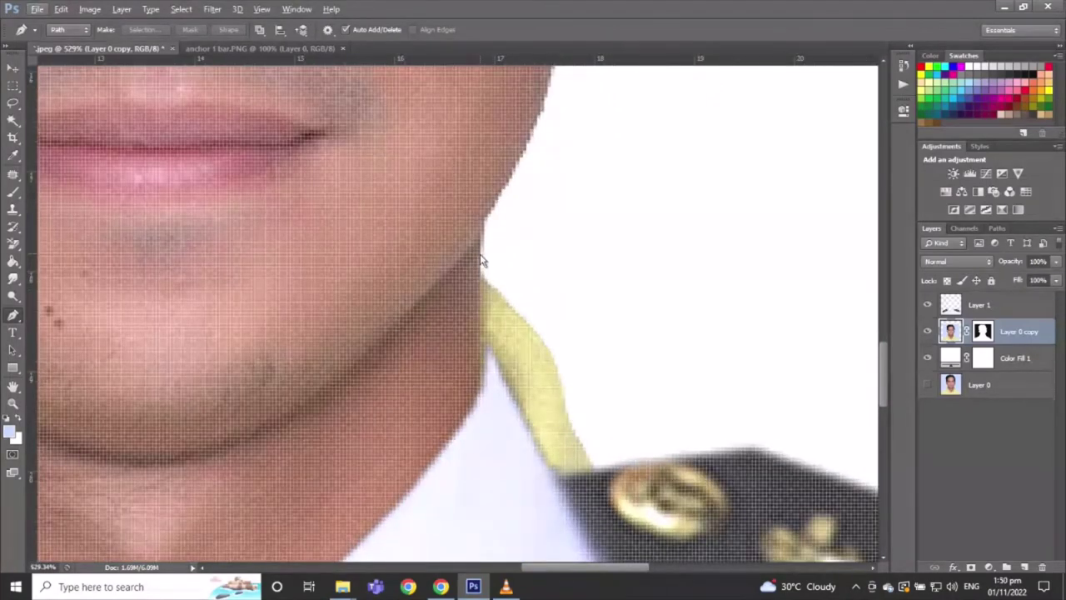
{"action": "left_click", "coordinate": [480, 253]}
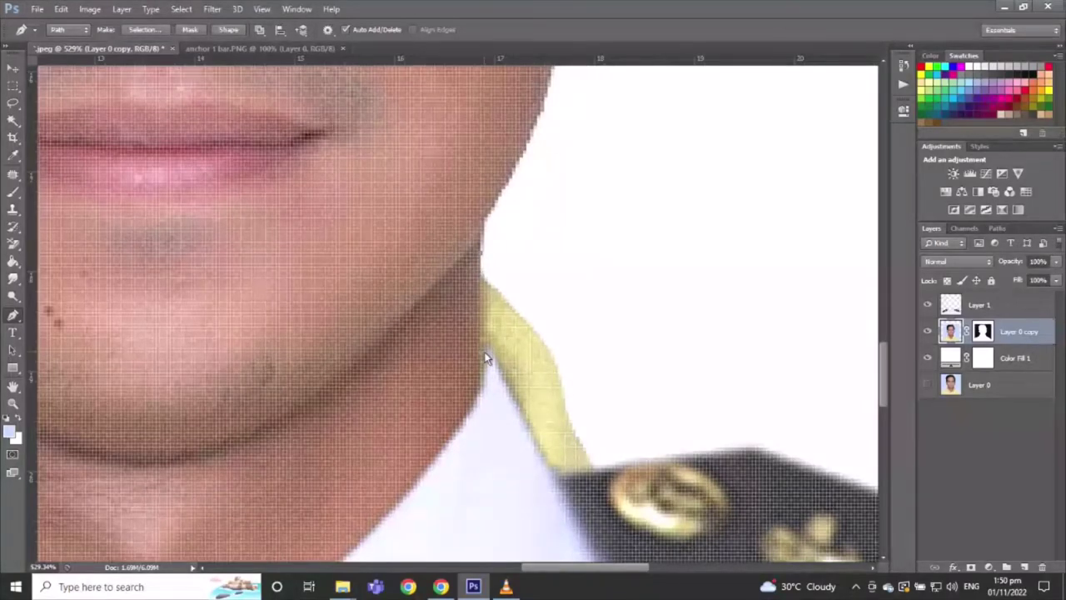
{"action": "scroll", "coordinate": [485, 358], "scroll_direction": "down", "scroll_amount": 2}
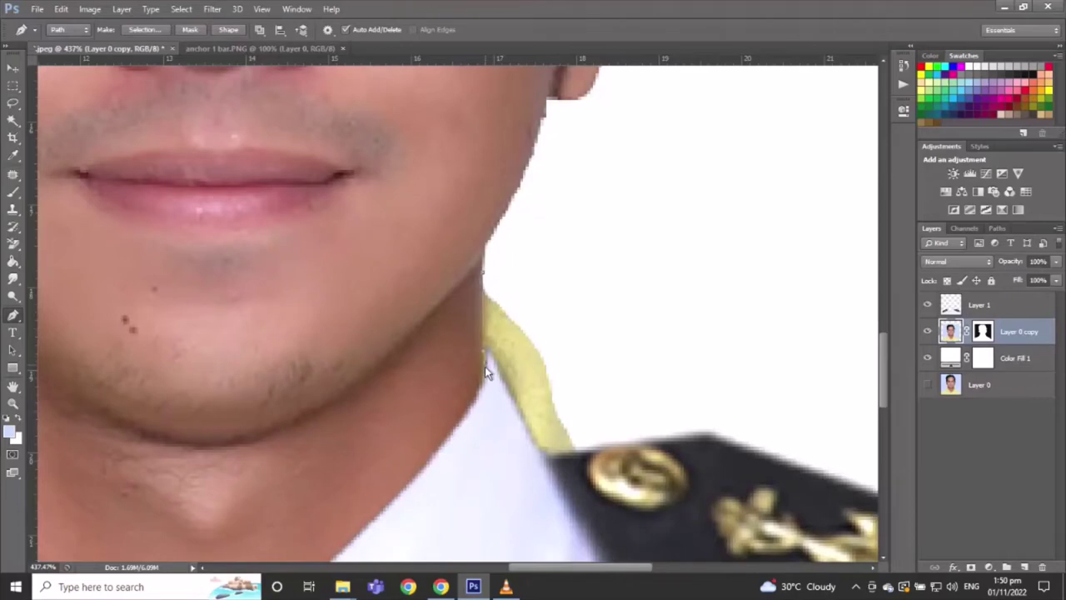
{"action": "scroll", "coordinate": [491, 358], "scroll_direction": "up", "scroll_amount": 2}
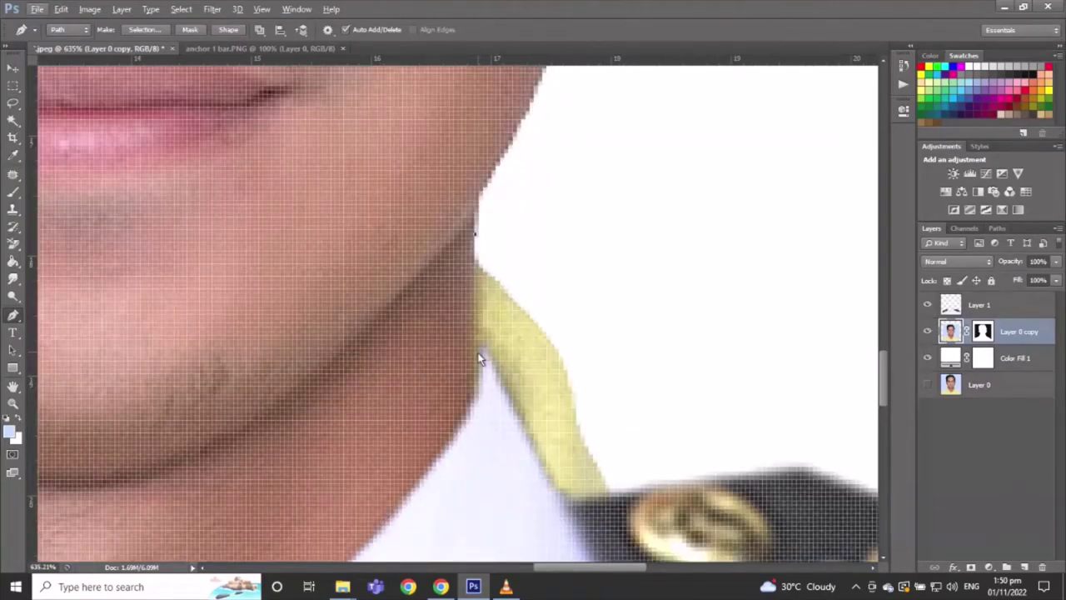
{"action": "left_click", "coordinate": [480, 357]}
{"action": "left_click", "coordinate": [525, 457]}
{"action": "left_click", "coordinate": [590, 518]}
{"action": "left_click", "coordinate": [681, 477]}
{"action": "left_click", "coordinate": [628, 352]}
{"action": "left_click", "coordinate": [578, 274]}
Turn the path into a selection, delete the right cord, and zoom out to the whole portrait.
{"action": "key", "text": "ctrl+Return"}
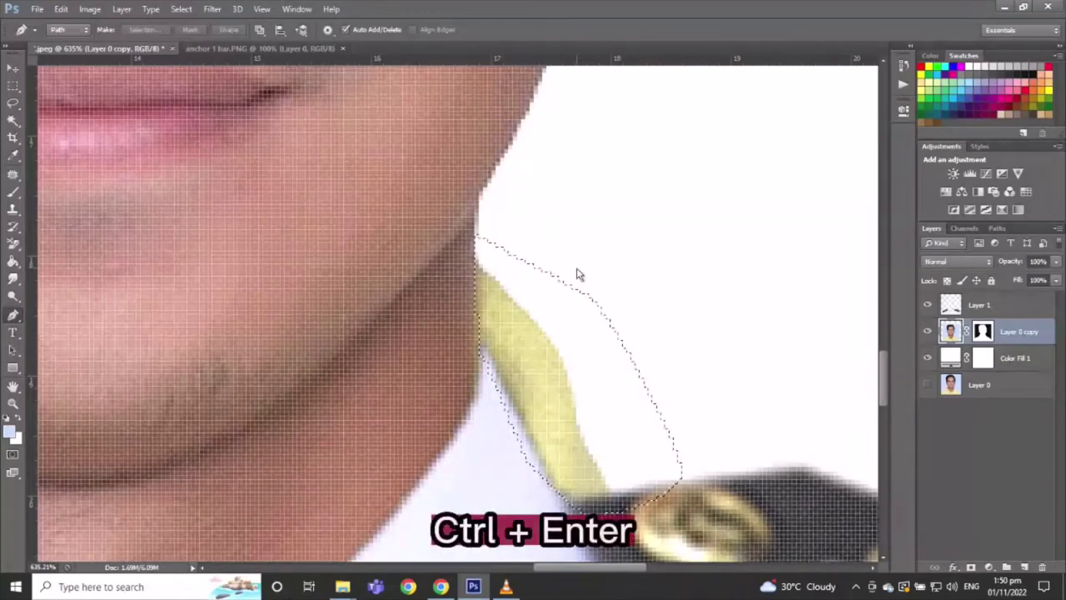
{"action": "key", "text": "Delete"}
{"action": "scroll", "coordinate": [522, 242], "scroll_direction": "down", "scroll_amount": 2}
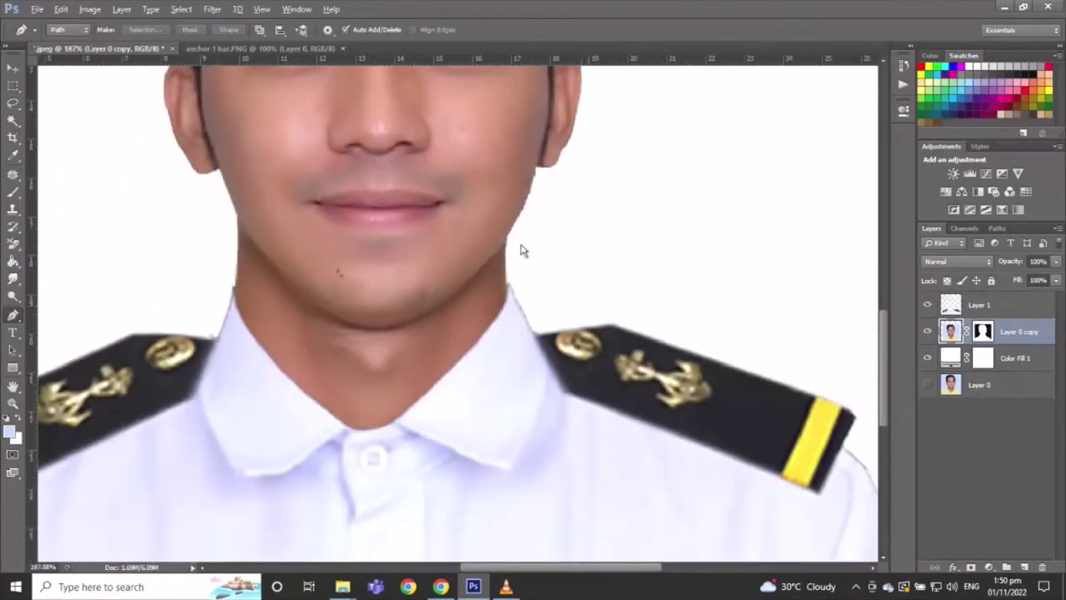
{"action": "scroll", "coordinate": [241, 138], "scroll_direction": "down", "scroll_amount": 2}
{"action": "scroll", "coordinate": [340, 191], "scroll_direction": "down", "scroll_amount": 2}
{"action": "scroll", "coordinate": [340, 192], "scroll_direction": "down", "scroll_amount": 2}
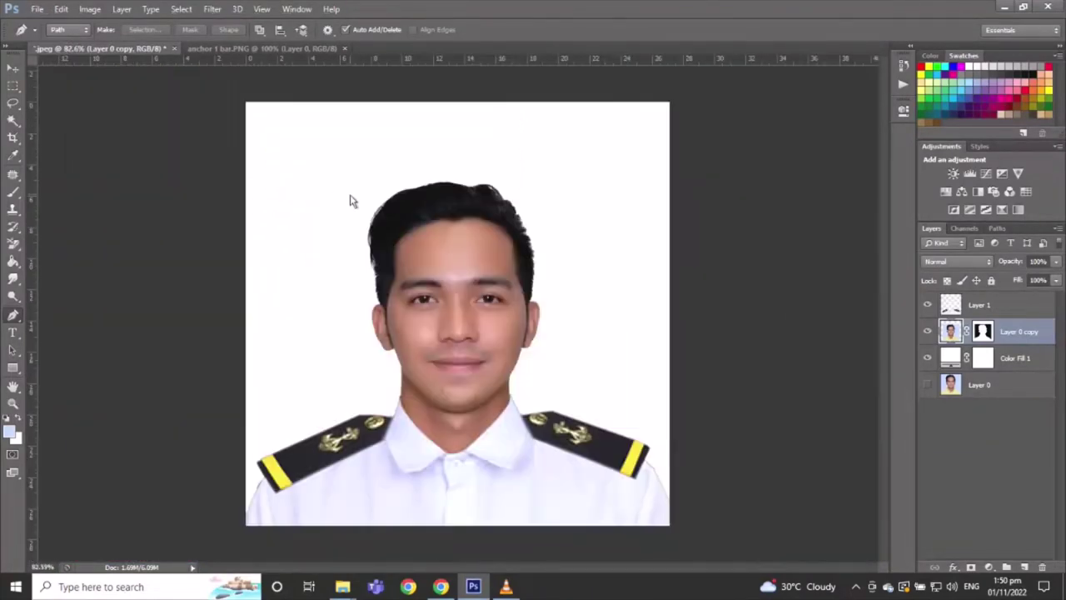
Scale Layer 1 and Layer 0 copy together to about 110% and reposition them to fill the frame.
{"action": "left_click", "coordinate": [12, 68]}
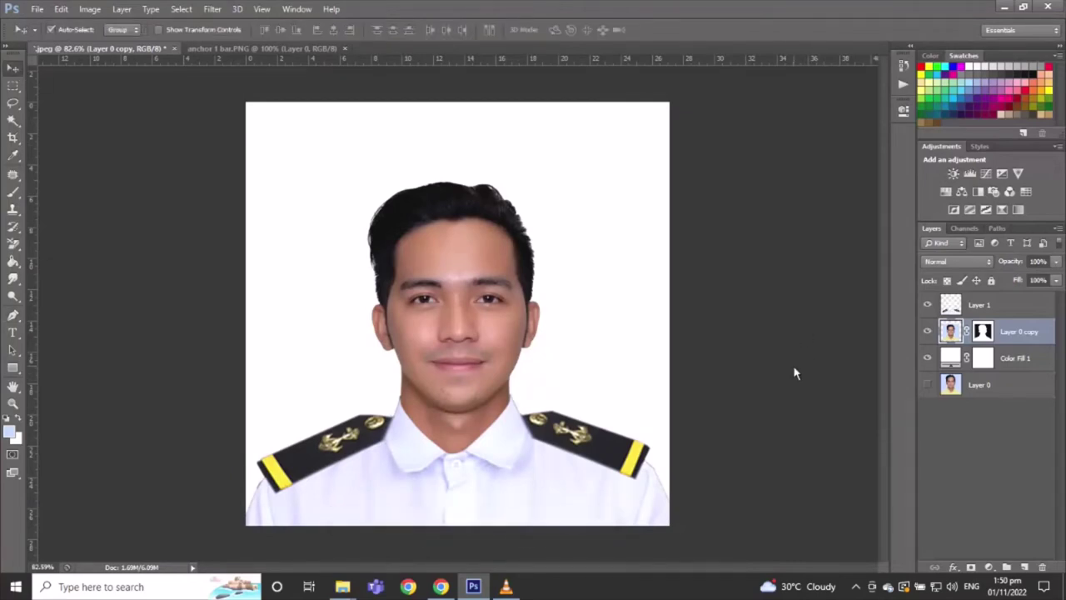
{"action": "left_click", "coordinate": [1014, 311], "text": "shift"}
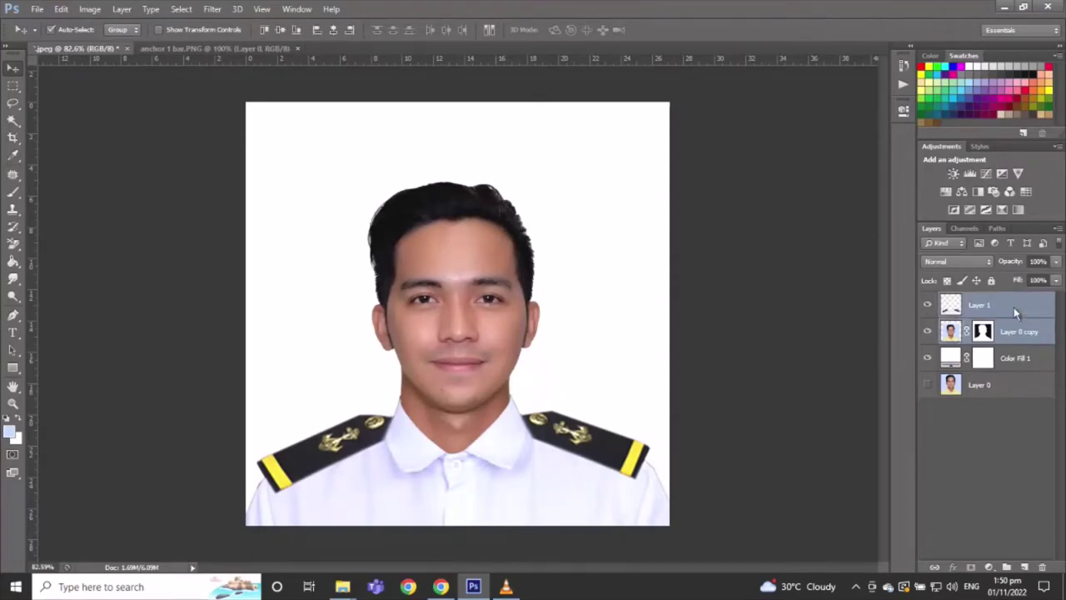
{"action": "key", "text": "ctrl+t"}
{"action": "left_click_drag", "start_coordinate": [466, 308], "coordinate": [486, 249]}
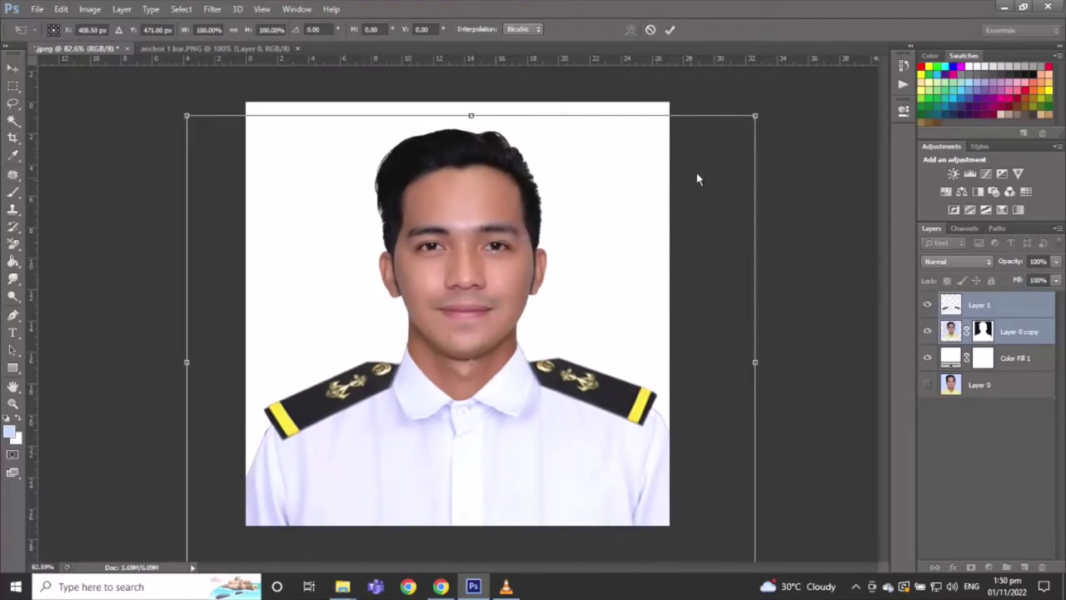
{"action": "left_click_drag", "start_coordinate": [760, 122], "coordinate": [786, 97]}
{"action": "left_click_drag", "start_coordinate": [518, 285], "coordinate": [518, 313]}
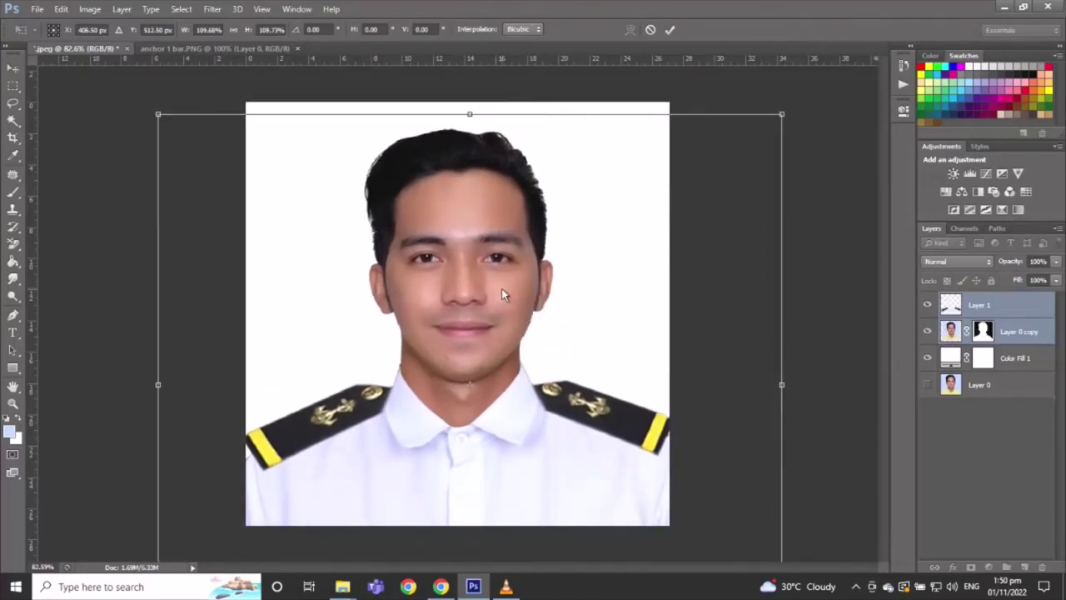
{"action": "left_click_drag", "start_coordinate": [501, 290], "coordinate": [501, 294]}
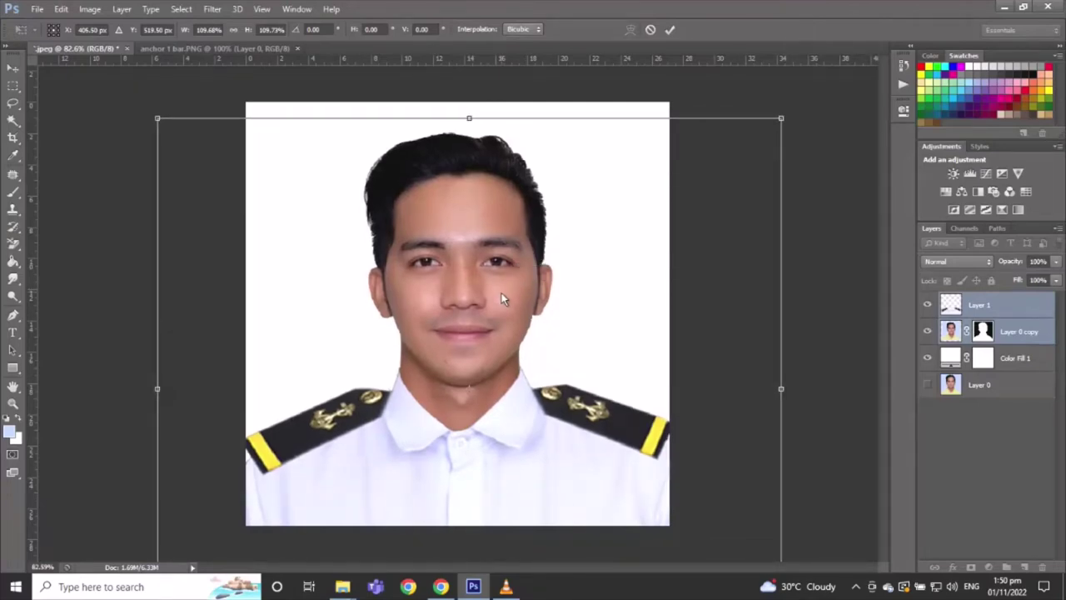
{"action": "key", "text": "Return"}
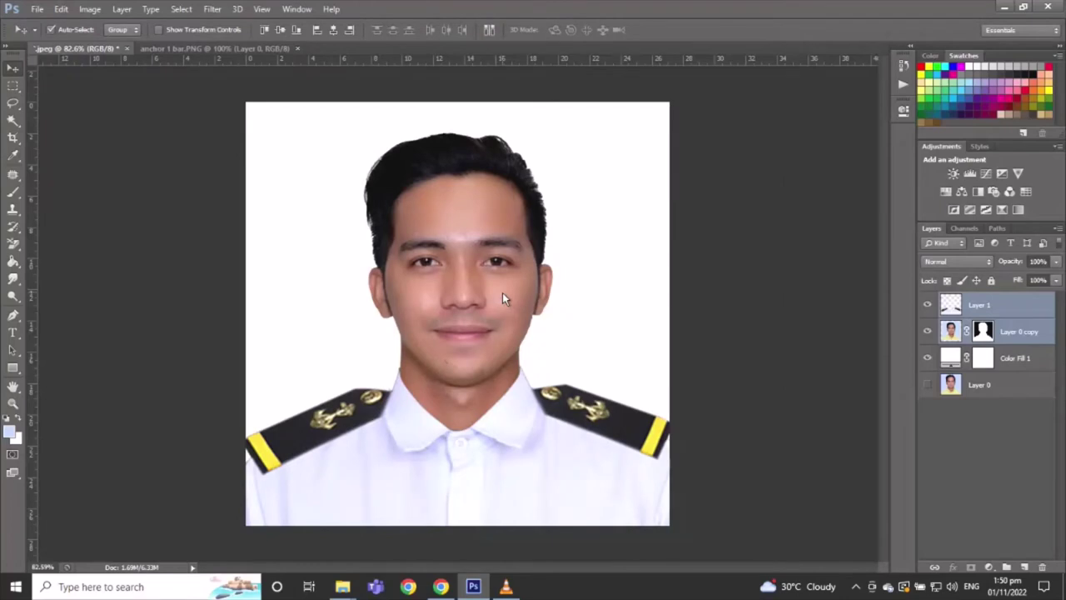
Select Layer 1, Layer 0 copy and the remaining layers, then Flatten Image, discarding the hidden layer.
{"action": "left_click", "coordinate": [1023, 308]}
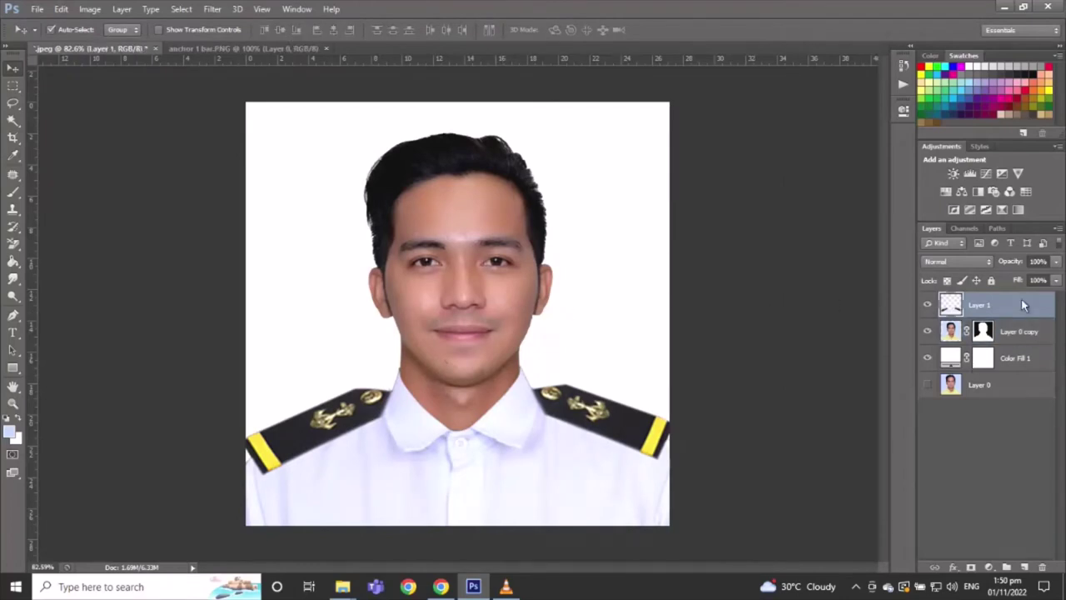
{"action": "left_click", "coordinate": [1027, 332], "text": "shift"}
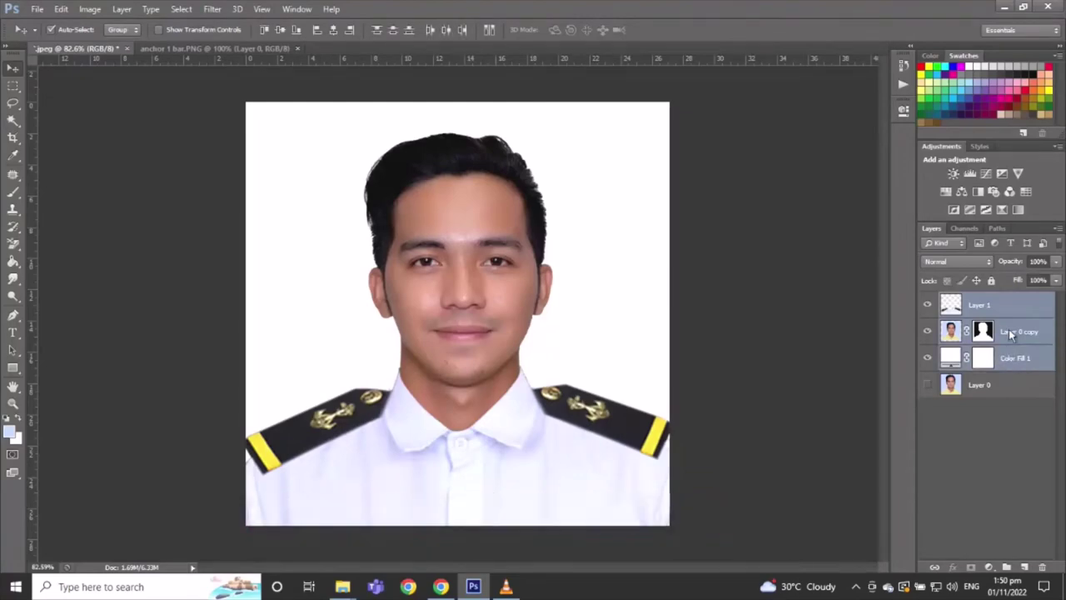
{"action": "left_click", "coordinate": [1009, 379], "text": "shift"}
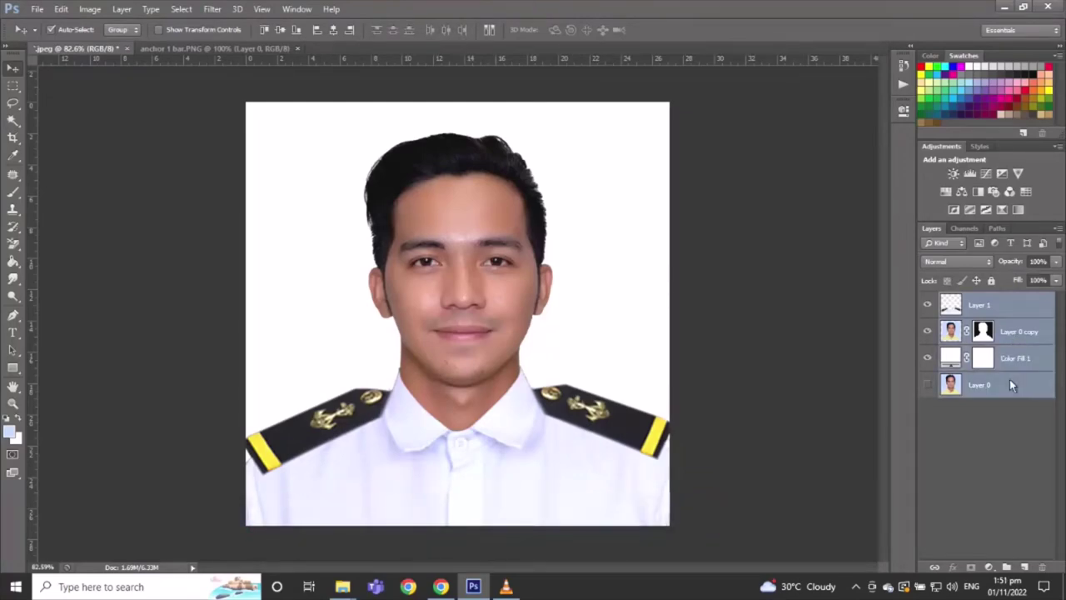
{"action": "right_click", "coordinate": [1010, 358]}
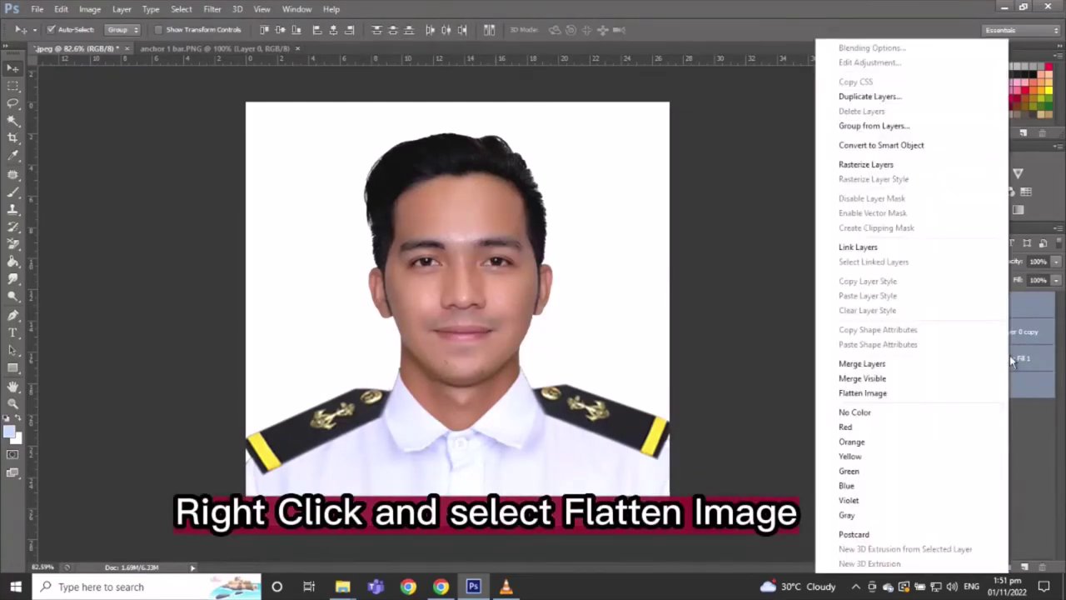
{"action": "left_click", "coordinate": [933, 393]}
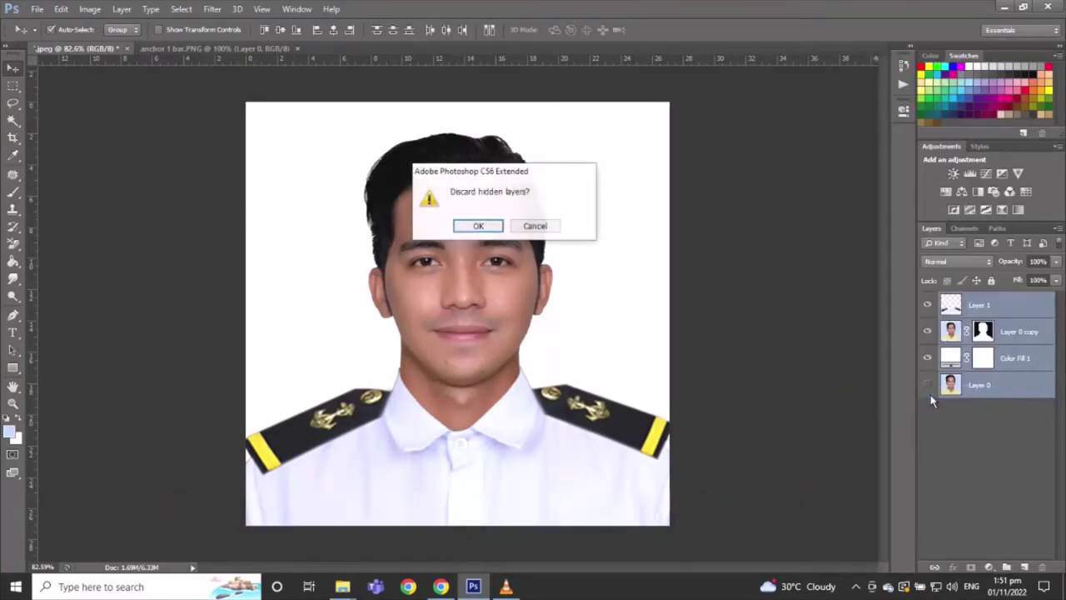
{"action": "left_click", "coordinate": [474, 226]}
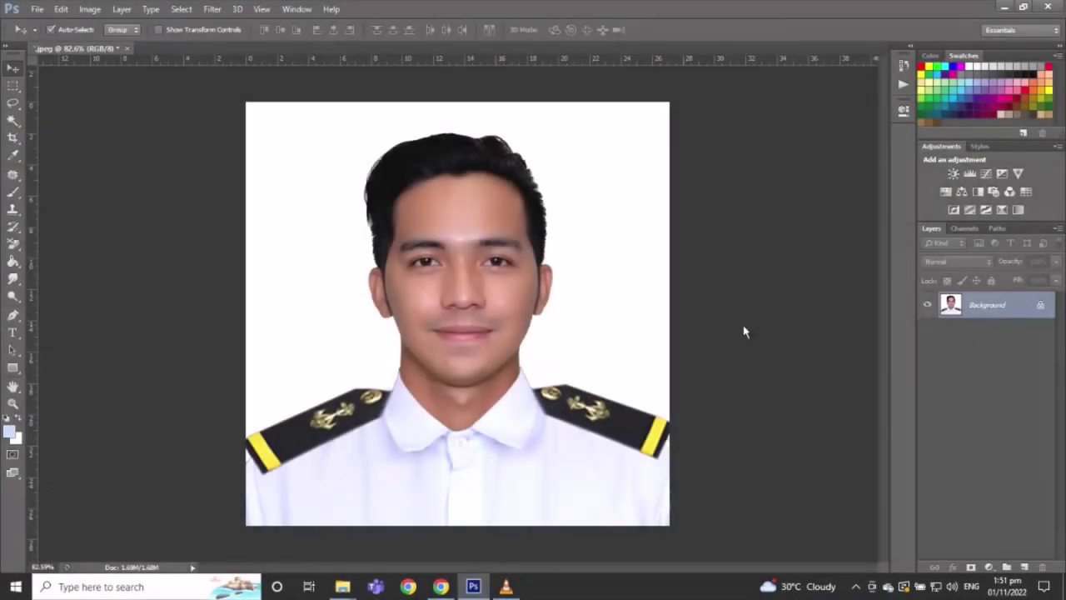
Convert Background to Layer 0, add a 1 px inside Stroke effect, and start a new document.
{"action": "double_click", "coordinate": [983, 305]}
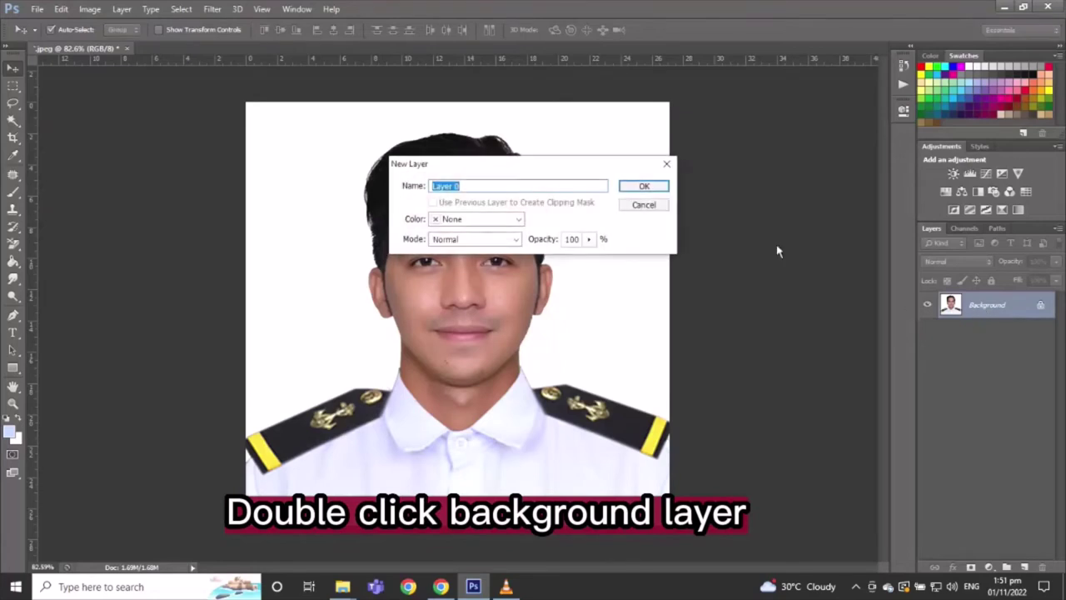
{"action": "left_click", "coordinate": [652, 192]}
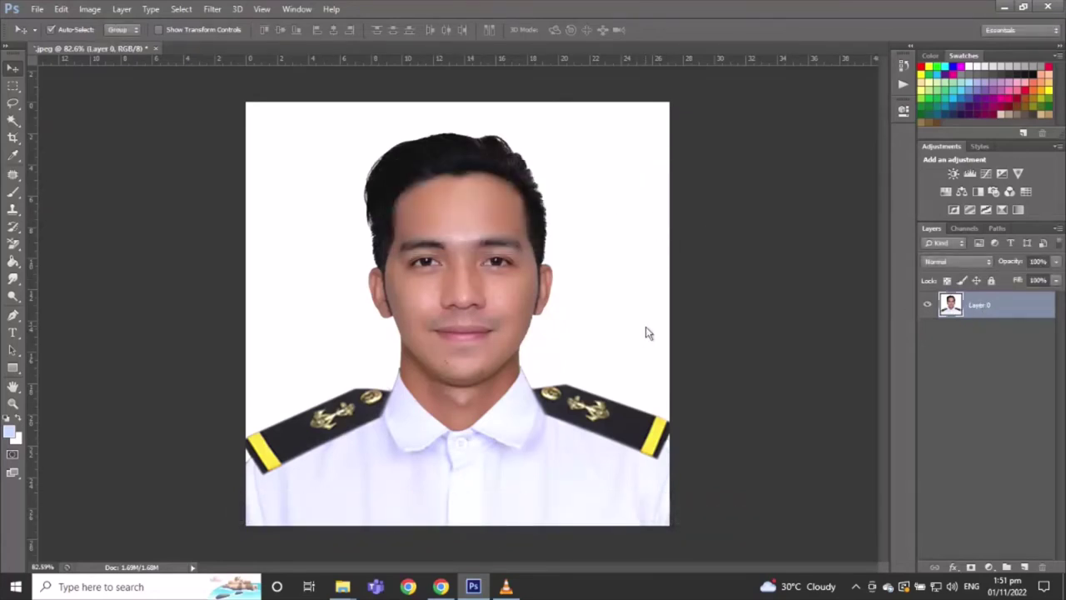
{"action": "left_click", "coordinate": [954, 567]}
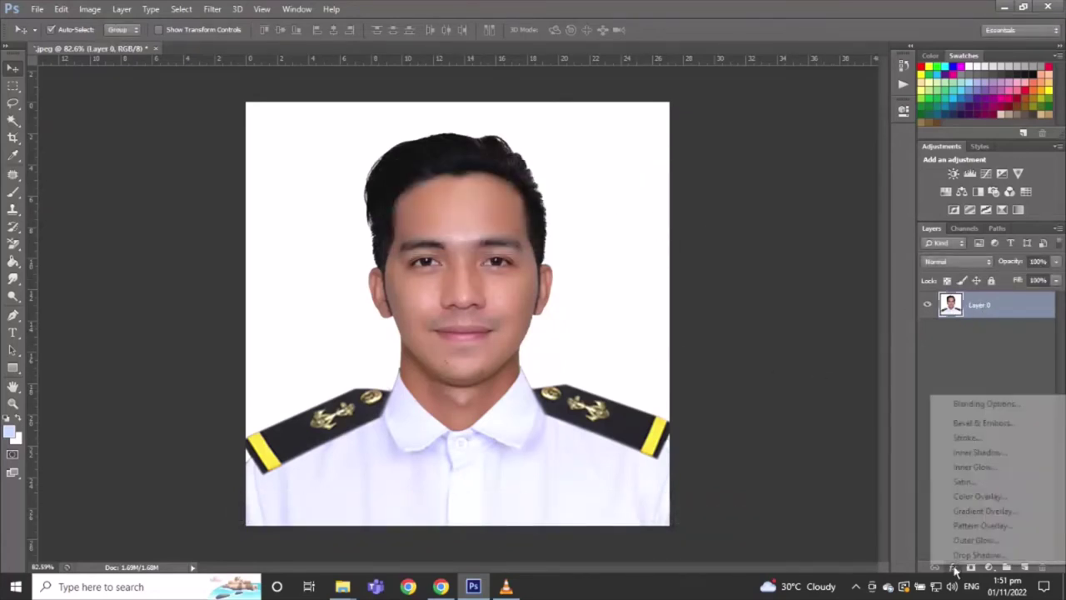
{"action": "left_click", "coordinate": [960, 440]}
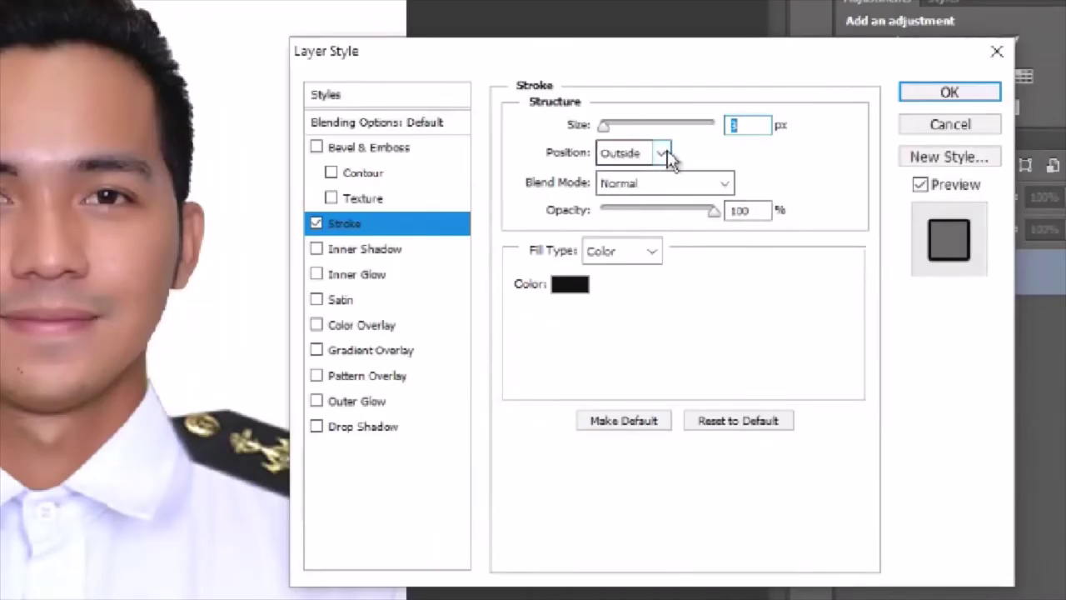
{"action": "left_click", "coordinate": [662, 153]}
{"action": "left_click", "coordinate": [632, 188]}
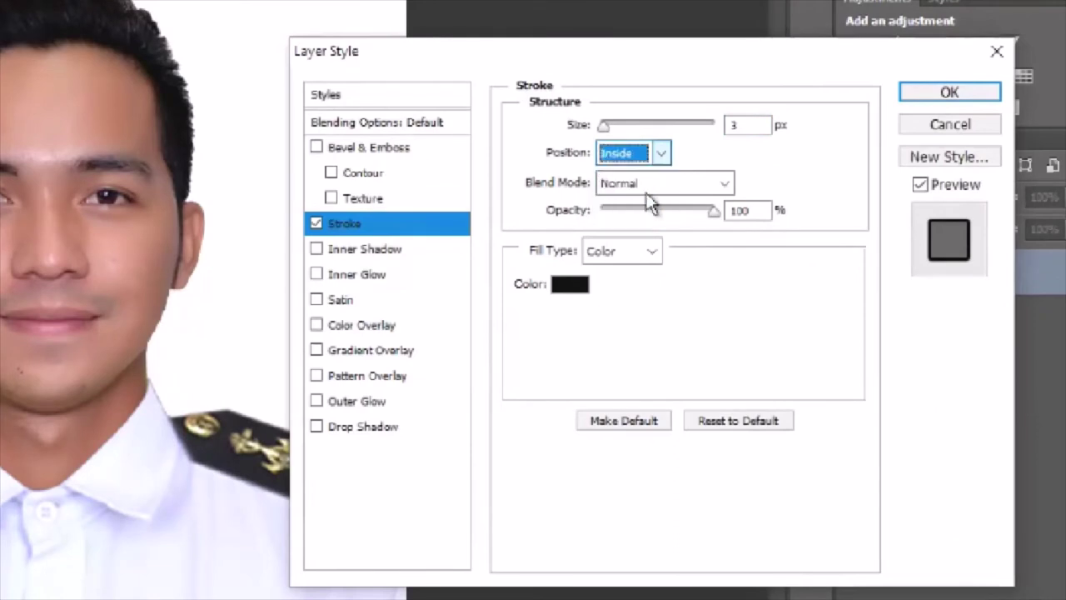
{"action": "left_click", "coordinate": [743, 132]}
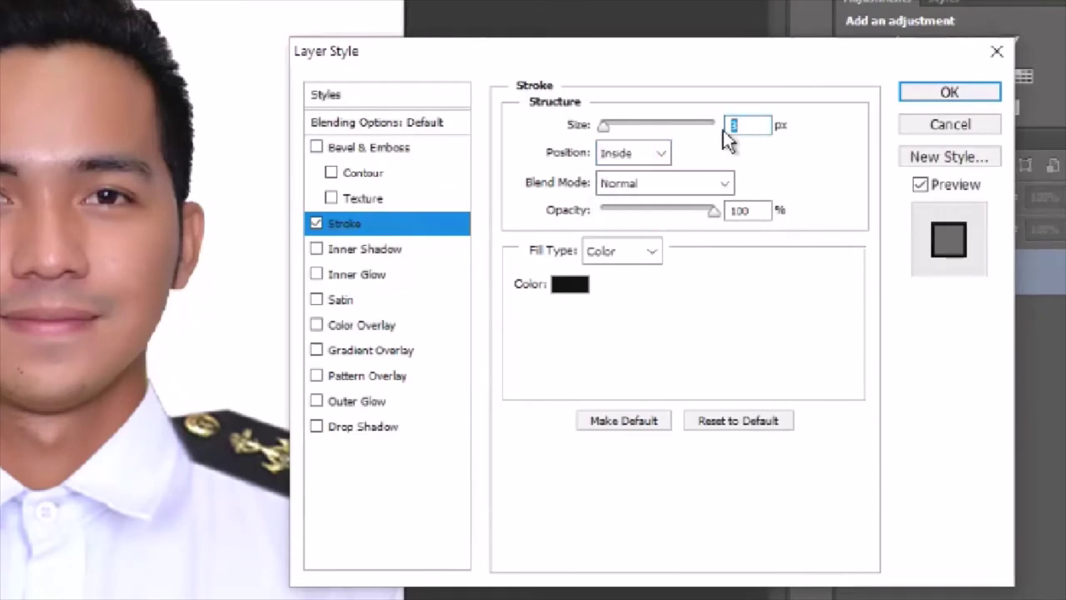
{"action": "type", "text": "1"}
{"action": "left_click", "coordinate": [950, 93]}
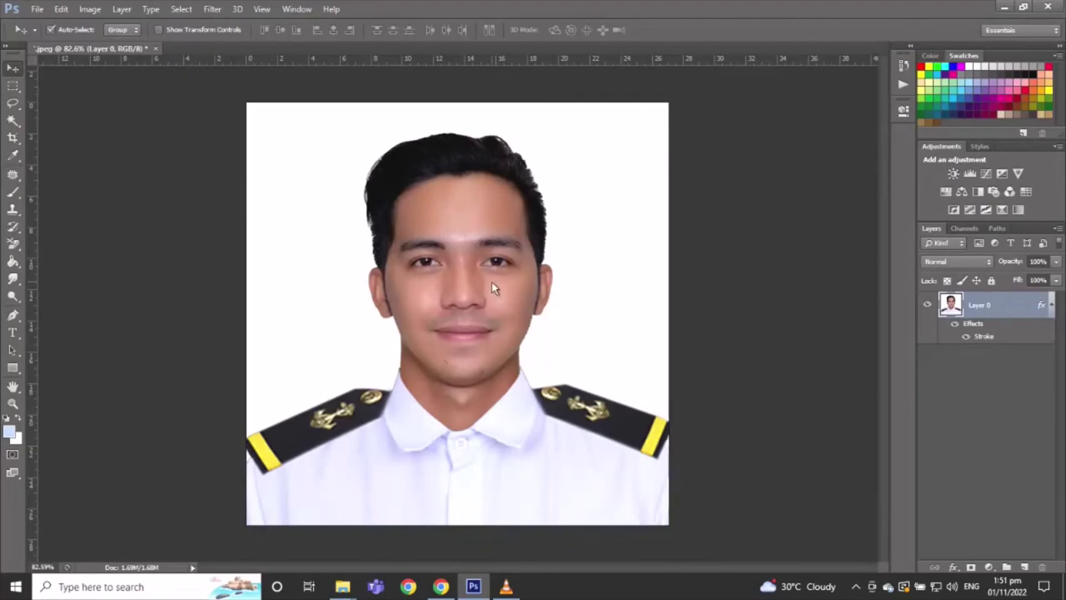
{"action": "left_click", "coordinate": [37, 10]}
{"action": "left_click", "coordinate": [45, 24]}
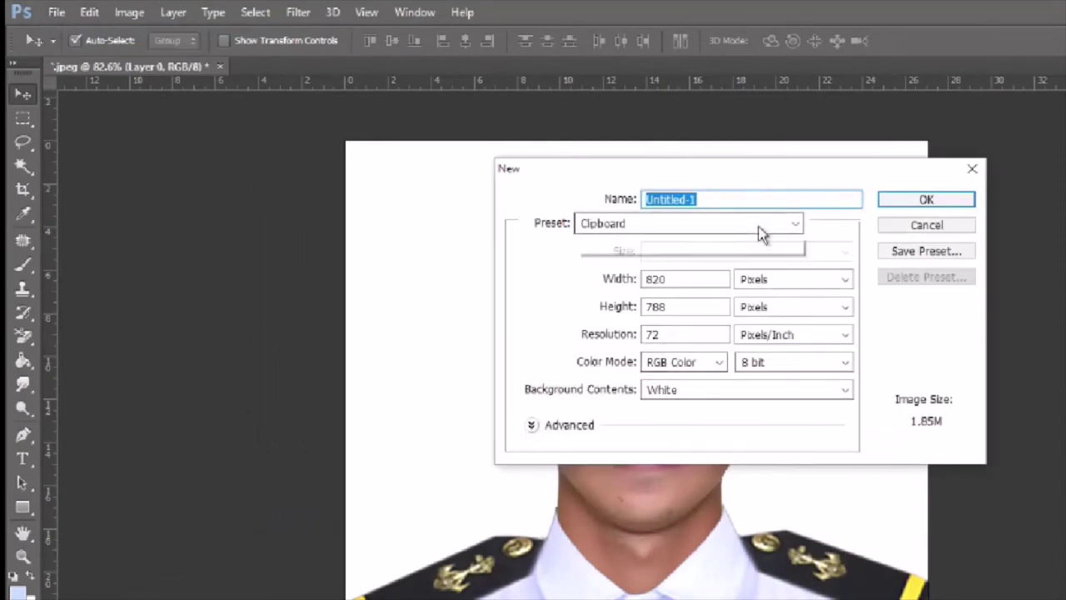
Create an International Paper A4 document (210×297 mm, 300 ppi), then return to the photo.
{"action": "left_click", "coordinate": [759, 225]}
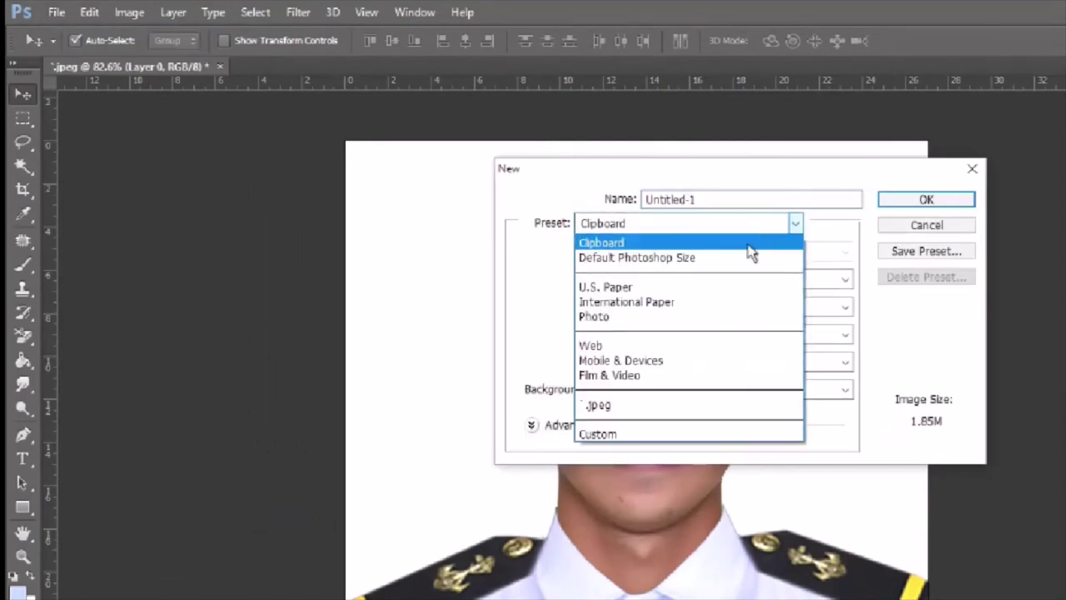
{"action": "left_click", "coordinate": [706, 302]}
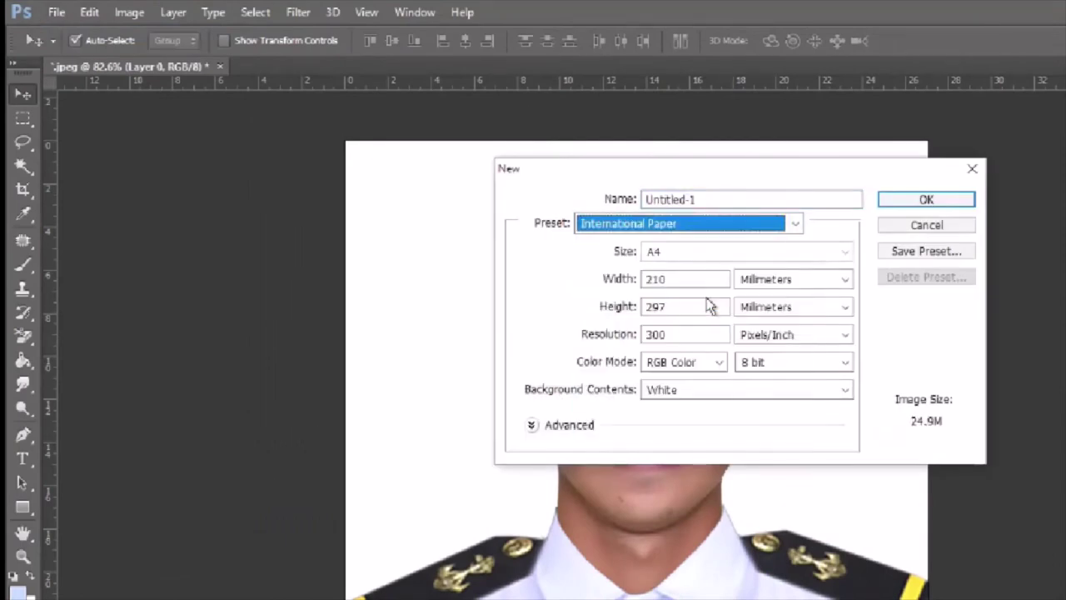
{"action": "left_click", "coordinate": [922, 201]}
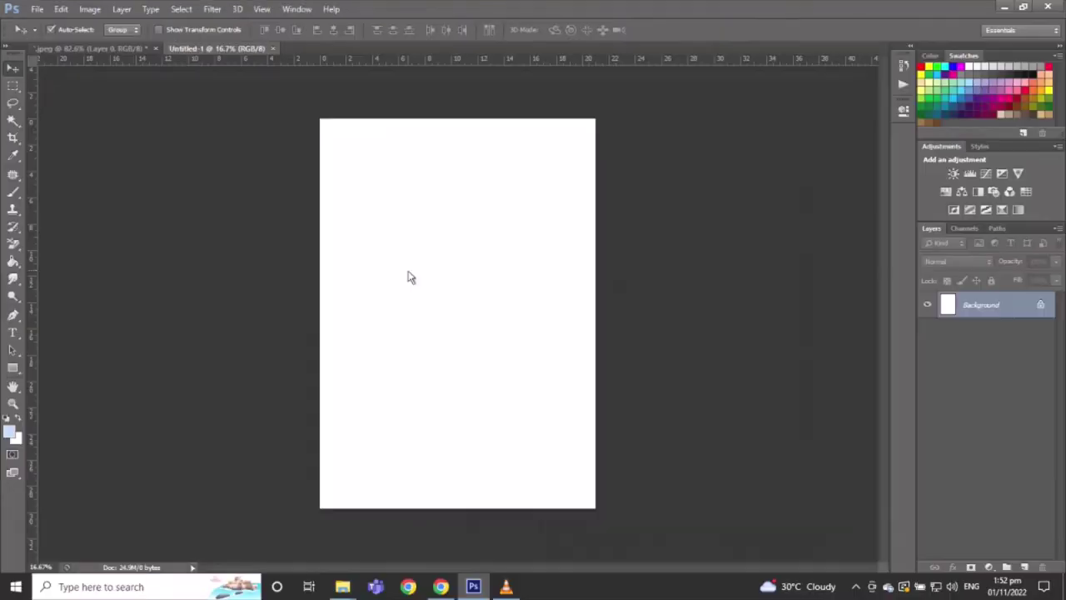
{"action": "left_click", "coordinate": [113, 48]}
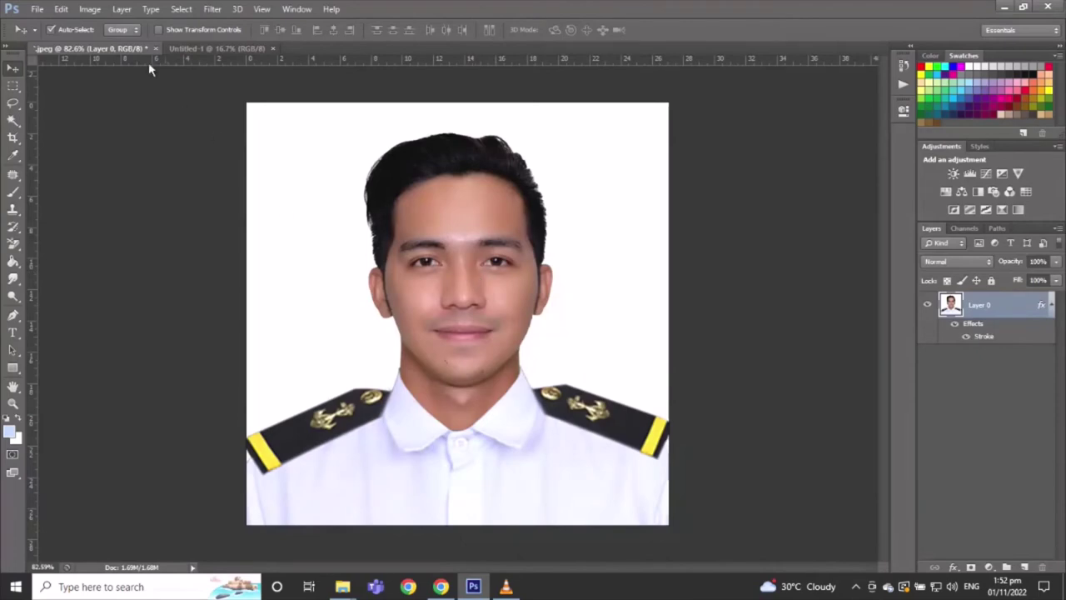
In Image Size, set the photo to 2 inches wide at 300 ppi.
{"action": "left_click", "coordinate": [91, 9]}
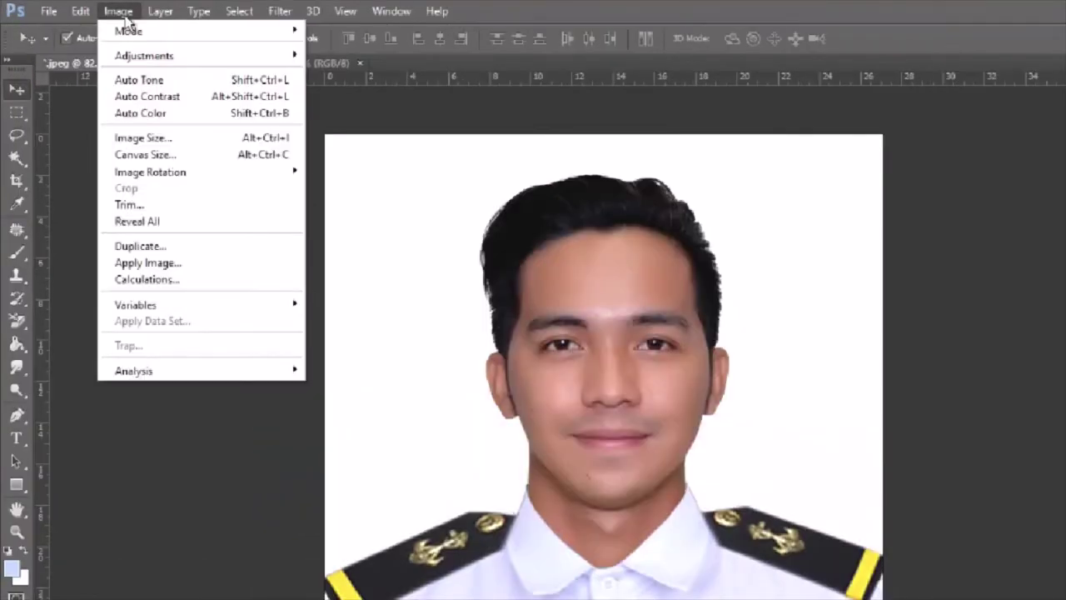
{"action": "left_click", "coordinate": [137, 138]}
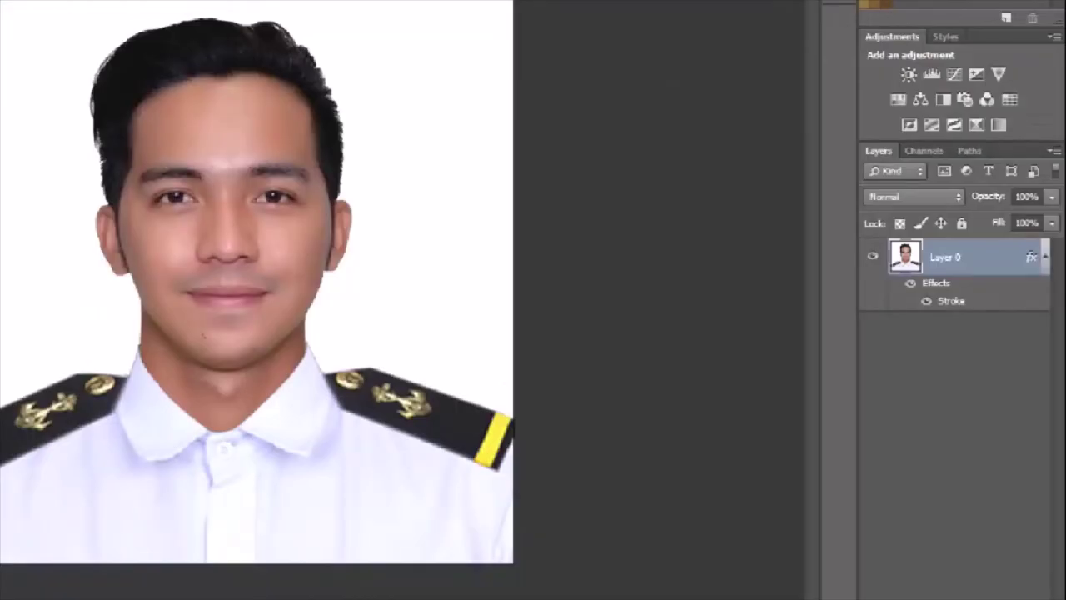
{"action": "left_click", "coordinate": [647, 238]}
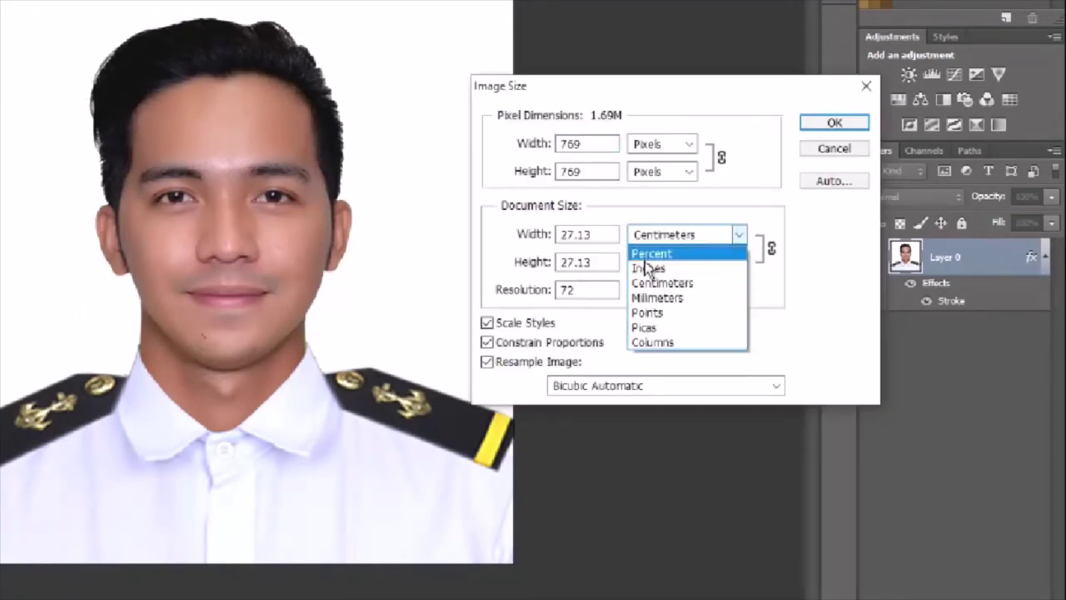
{"action": "left_click", "coordinate": [646, 268]}
{"action": "left_click", "coordinate": [646, 268]}
{"action": "left_click", "coordinate": [539, 236]}
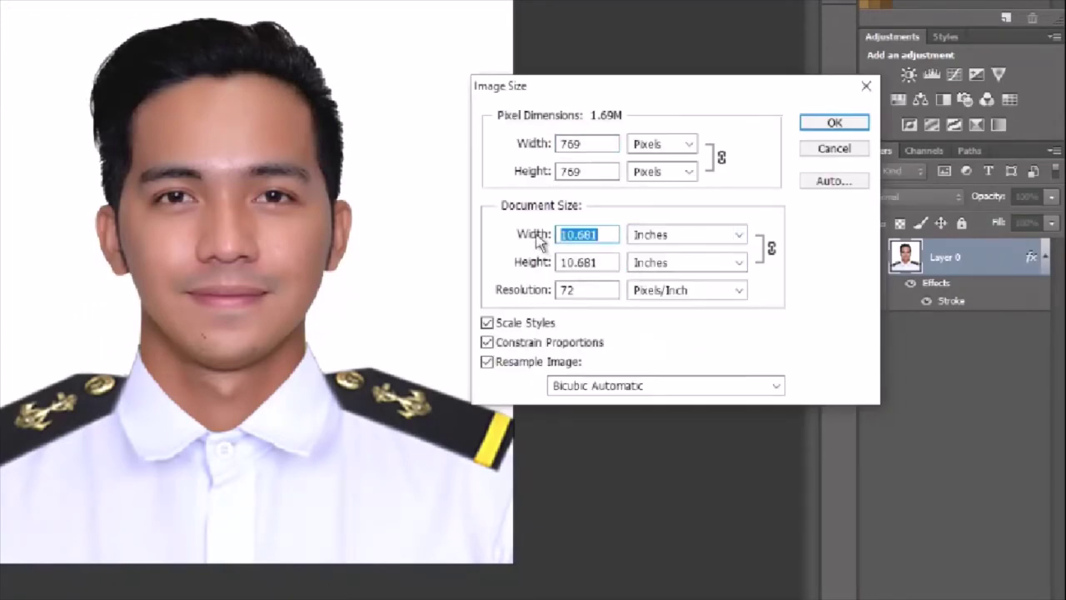
{"action": "type", "text": "2"}
{"action": "left_click_drag", "start_coordinate": [578, 291], "coordinate": [555, 290]}
{"action": "type", "text": "3"}
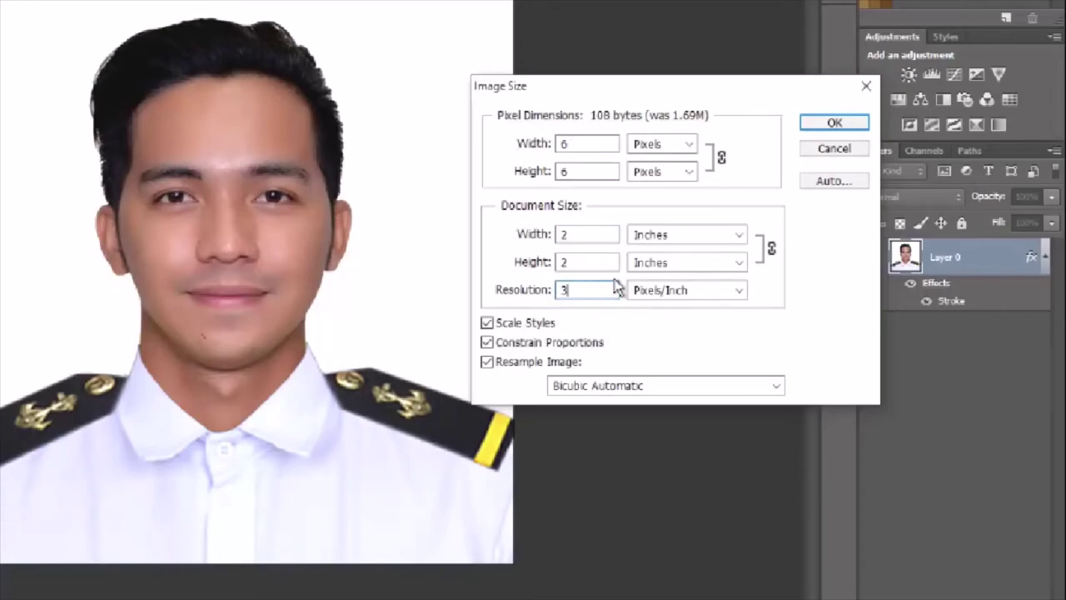
{"action": "type", "text": "00"}
{"action": "left_click", "coordinate": [833, 122]}
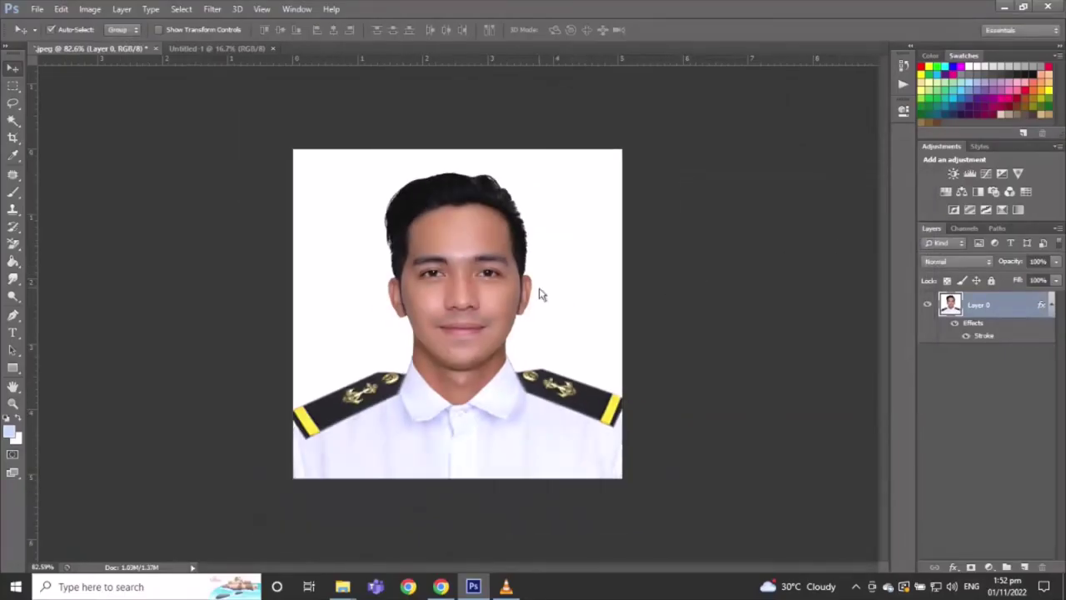
Drag the photo into Untitled-1 and nudge it into the sheet's top-left corner.
{"action": "mouse_move", "coordinate": [486, 290]}
{"action": "left_mouse_down"}
{"action": "mouse_move", "coordinate": [230, 55]}
{"action": "mouse_move", "coordinate": [402, 204]}
{"action": "mouse_move", "coordinate": [371, 149]}
{"action": "left_mouse_up"}
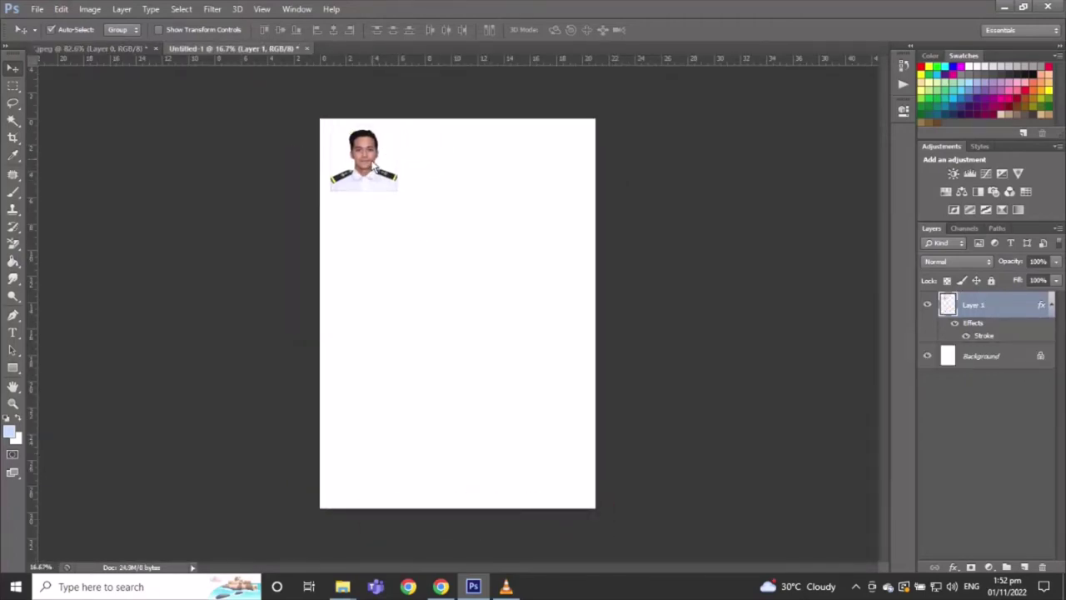
{"action": "scroll", "coordinate": [387, 169], "scroll_direction": "up", "scroll_amount": 3}
{"action": "scroll", "coordinate": [387, 169], "scroll_direction": "up", "scroll_amount": 2}
{"action": "scroll", "coordinate": [466, 247], "scroll_direction": "up", "scroll_amount": 2}
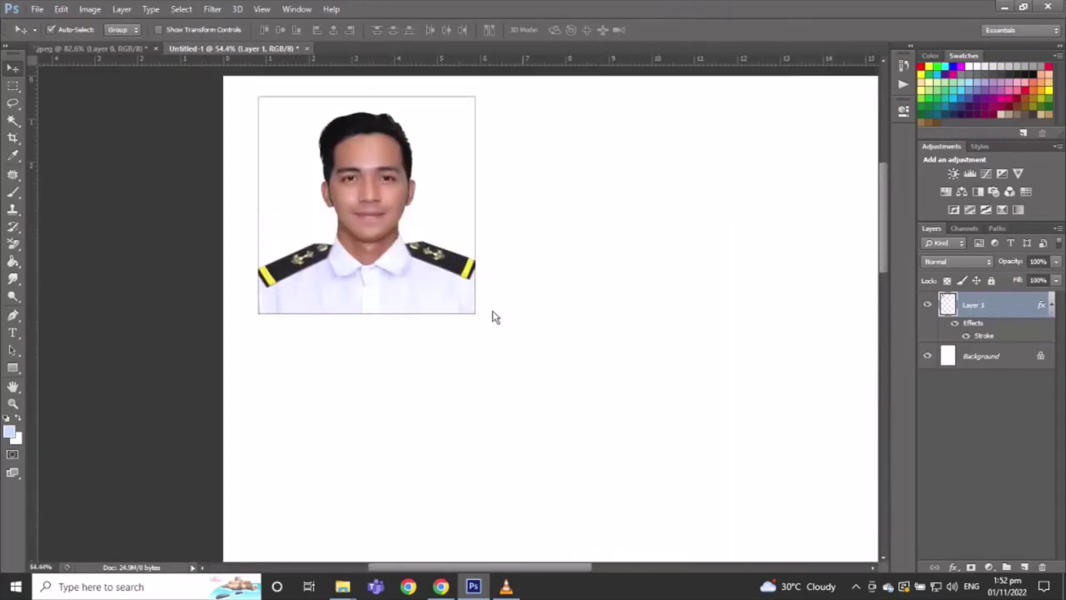
{"action": "left_click_drag", "start_coordinate": [416, 258], "coordinate": [397, 249]}
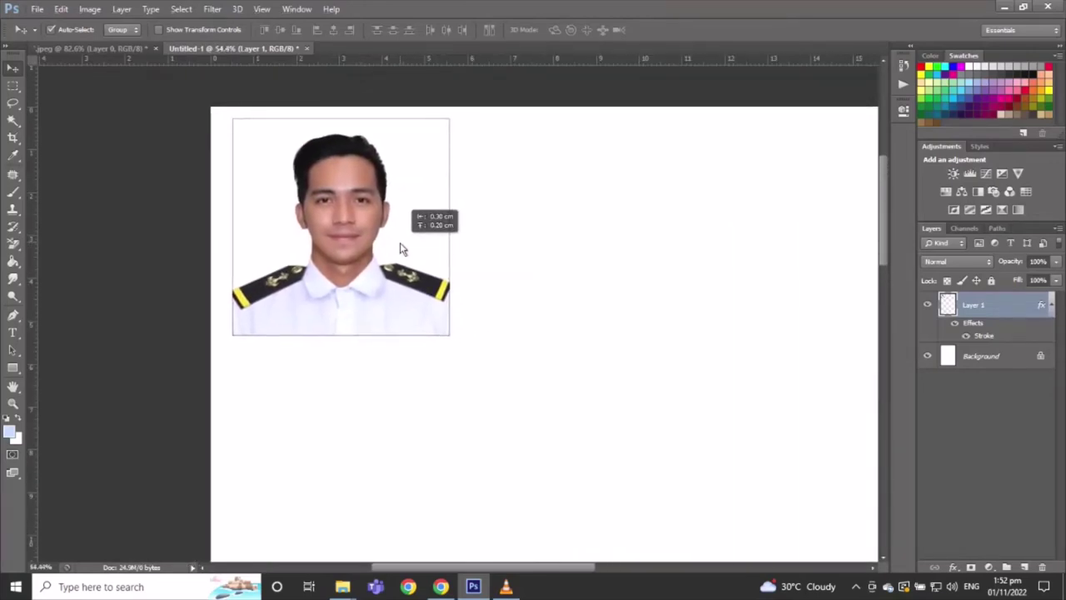
{"action": "key", "text": "shift+Left"}
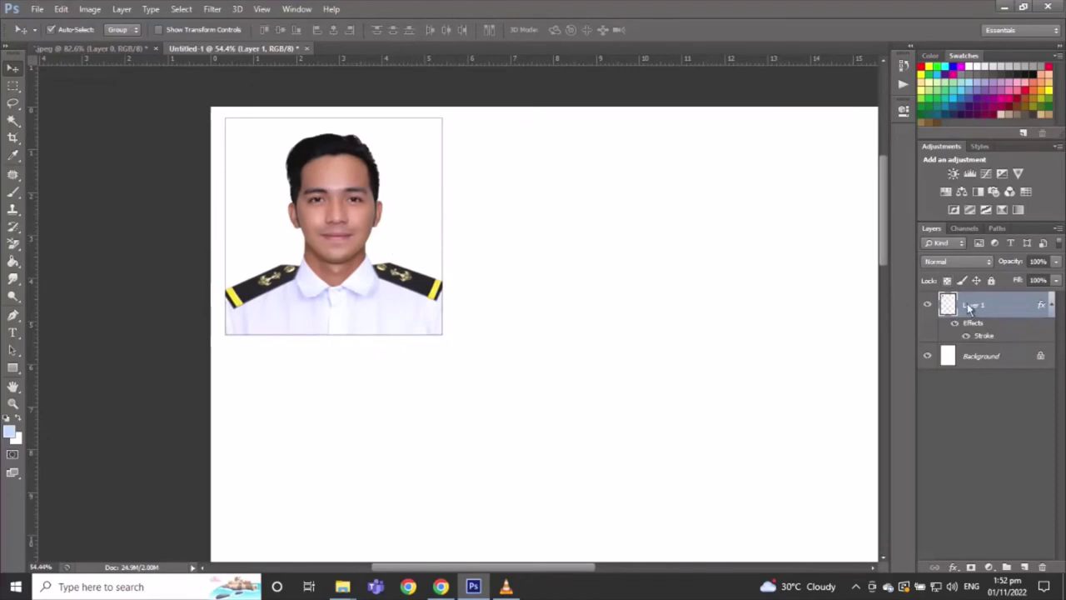
Duplicate the photo into a 2x2 block: one copy to the right, then both copied below.
{"action": "key", "text": "ctrl+j"}
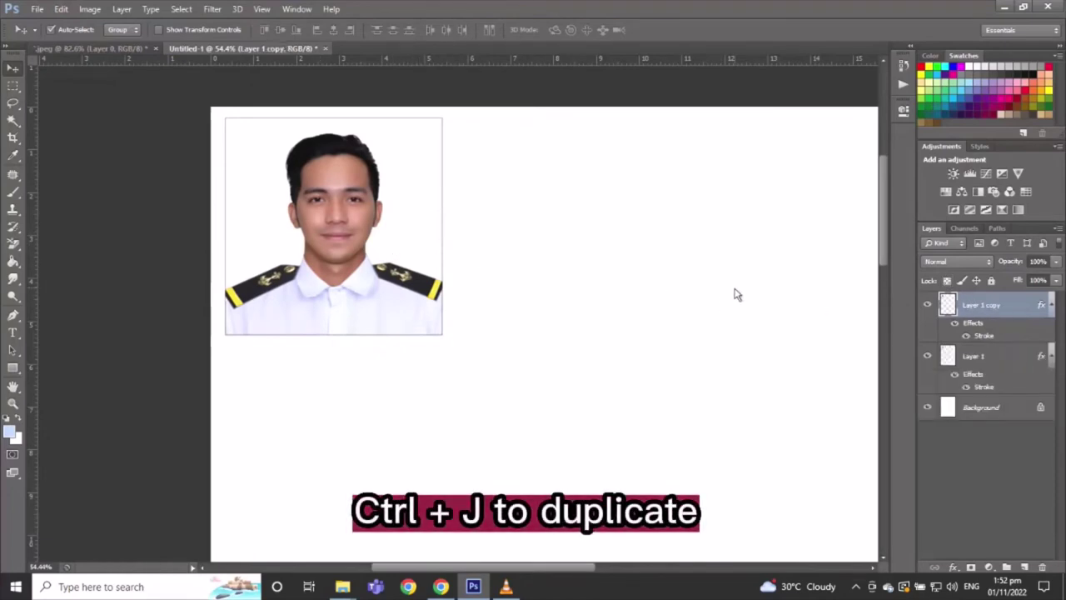
{"action": "mouse_move", "coordinate": [386, 229]}
{"action": "left_mouse_down"}
{"action": "mouse_move", "coordinate": [572, 247]}
{"action": "mouse_move", "coordinate": [596, 237]}
{"action": "left_mouse_up"}
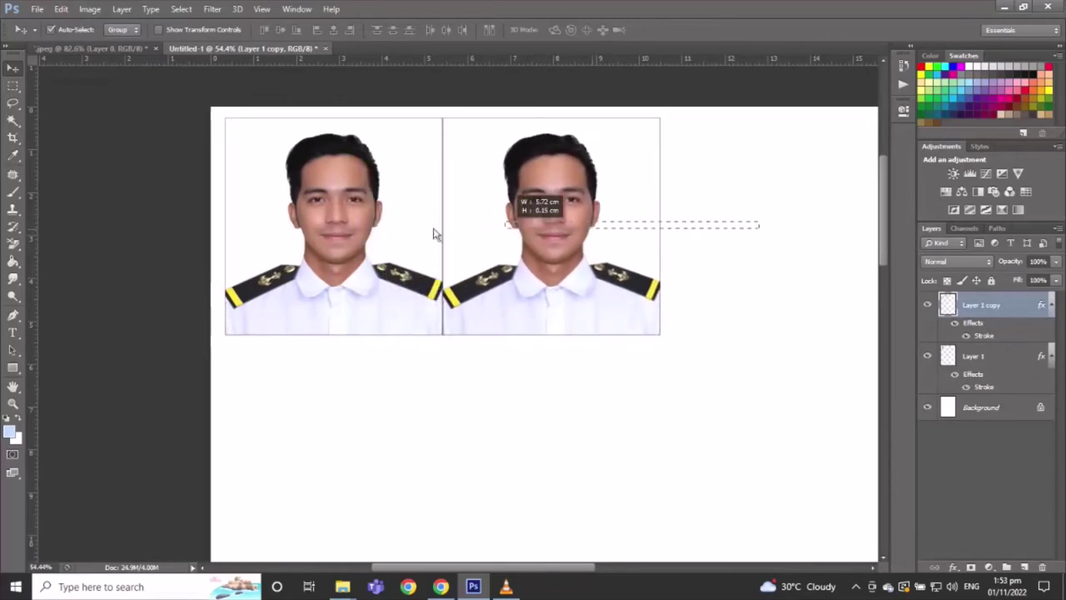
{"action": "left_click", "coordinate": [318, 230], "text": "shift"}
{"action": "key", "text": "ctrl+j"}
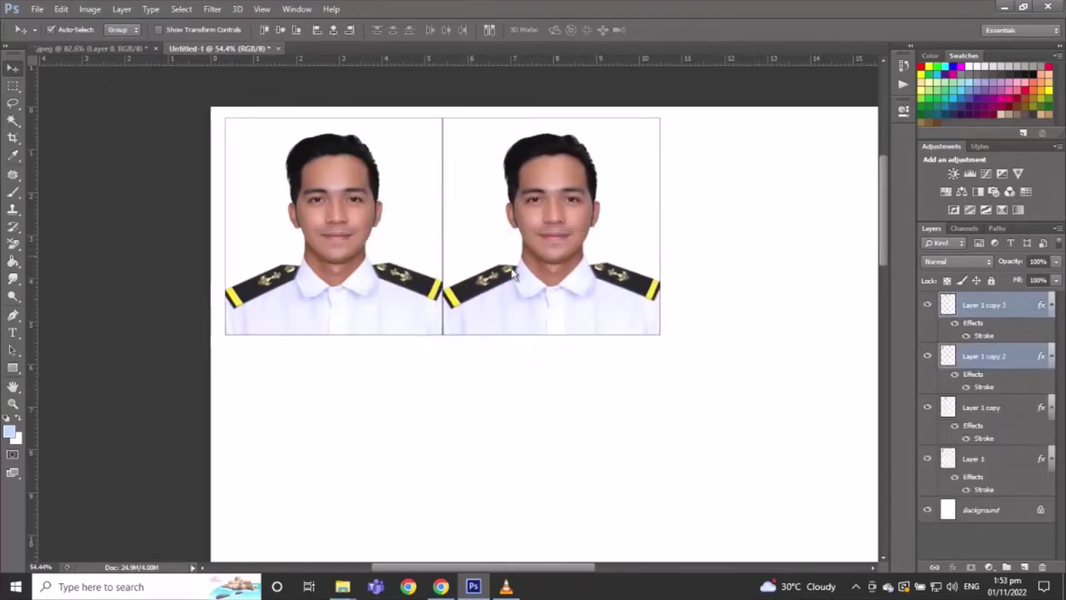
{"action": "left_click_drag", "start_coordinate": [606, 259], "coordinate": [601, 467]}
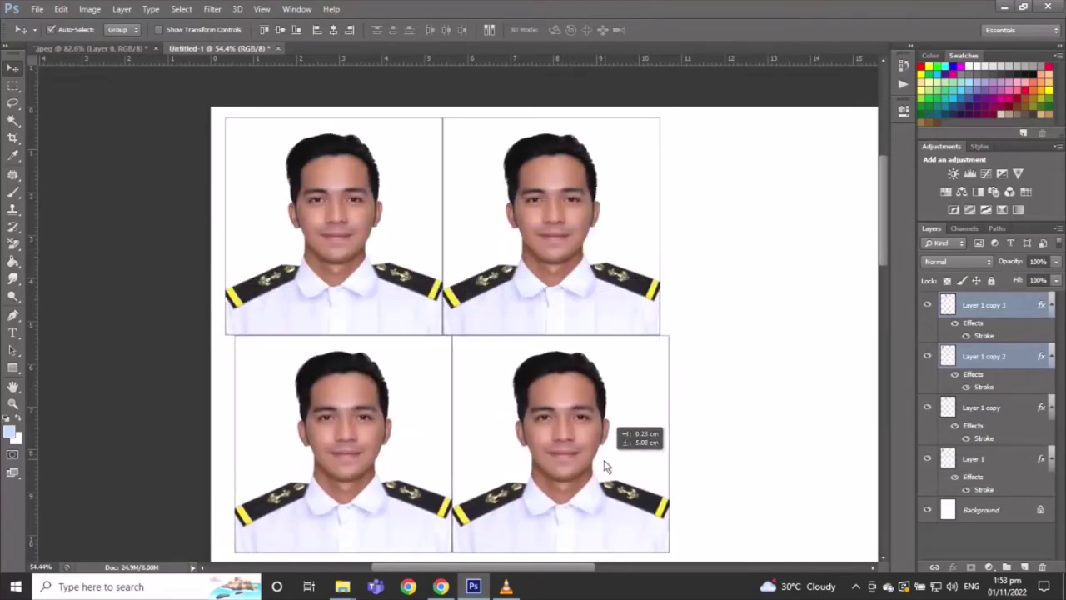
Alt-drag the four photo layers right to make two rows of four, then select the bottom-right photo.
{"action": "scroll", "coordinate": [692, 429], "scroll_direction": "down", "scroll_amount": 2}
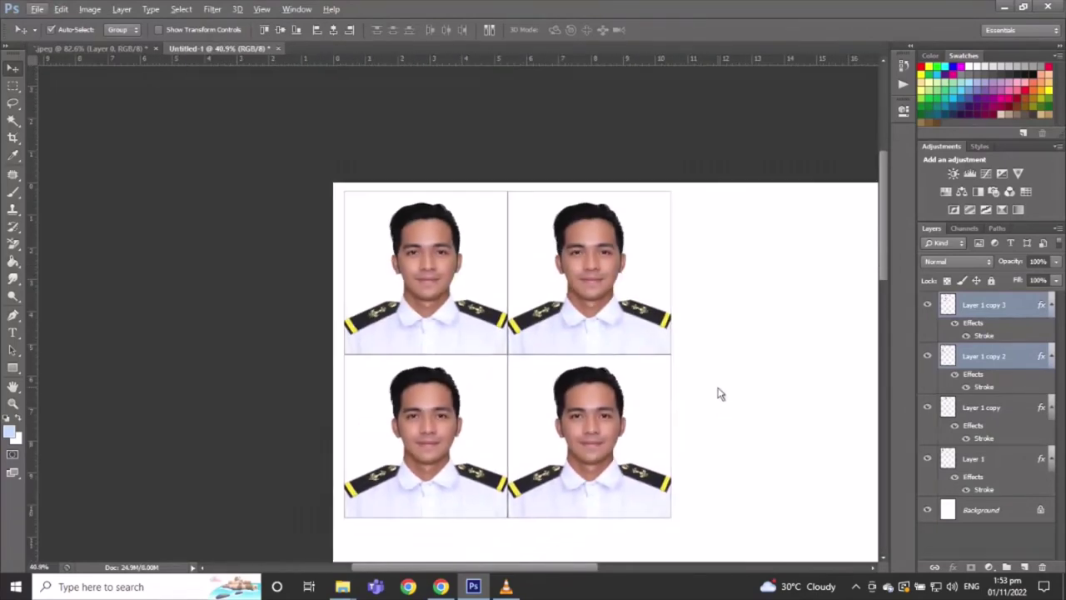
{"action": "left_click", "coordinate": [980, 459], "text": "shift"}
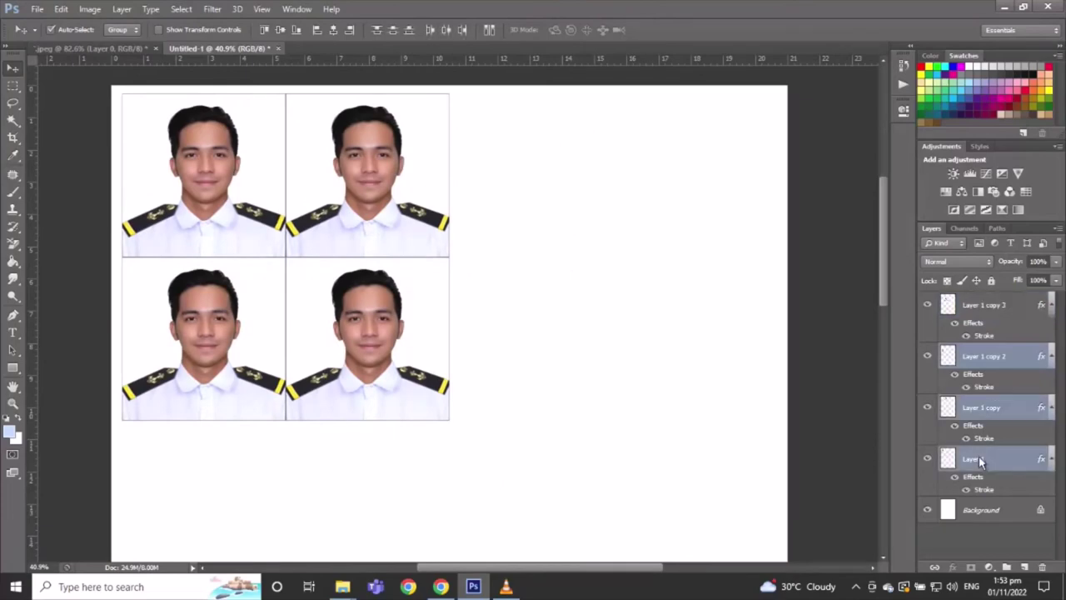
{"action": "left_click", "coordinate": [981, 308], "text": "shift"}
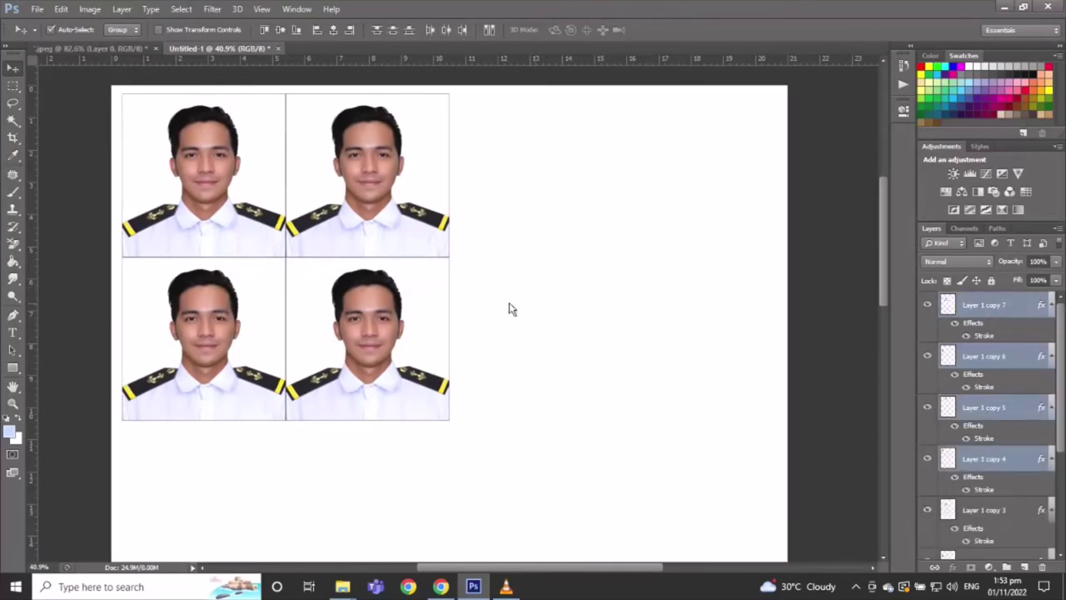
{"action": "left_click_drag", "start_coordinate": [413, 316], "coordinate": [723, 317]}
{"action": "left_click", "coordinate": [690, 439]}
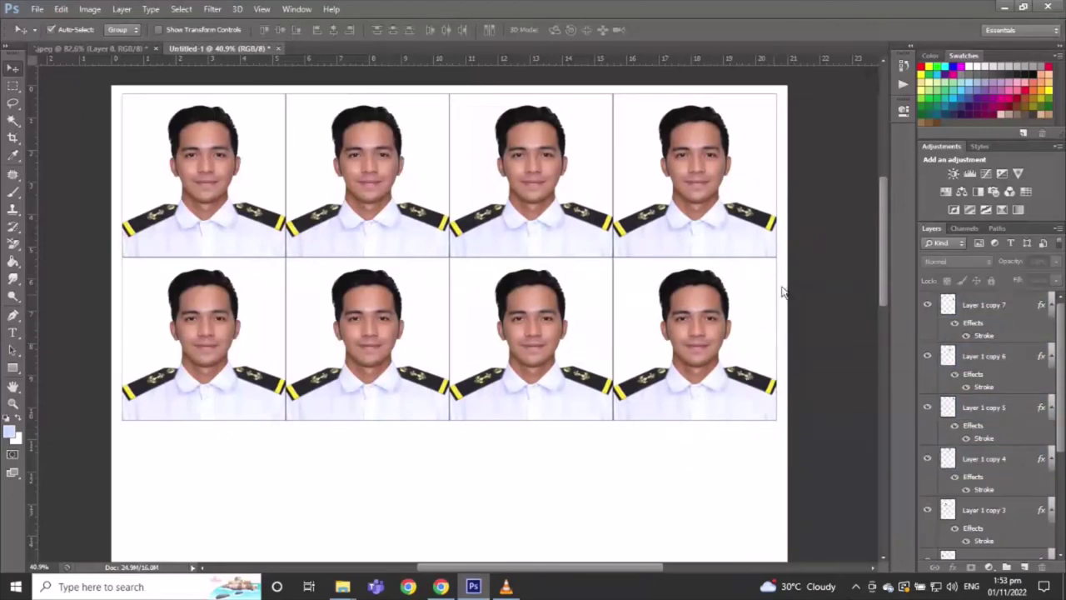
{"action": "left_click", "coordinate": [737, 311]}
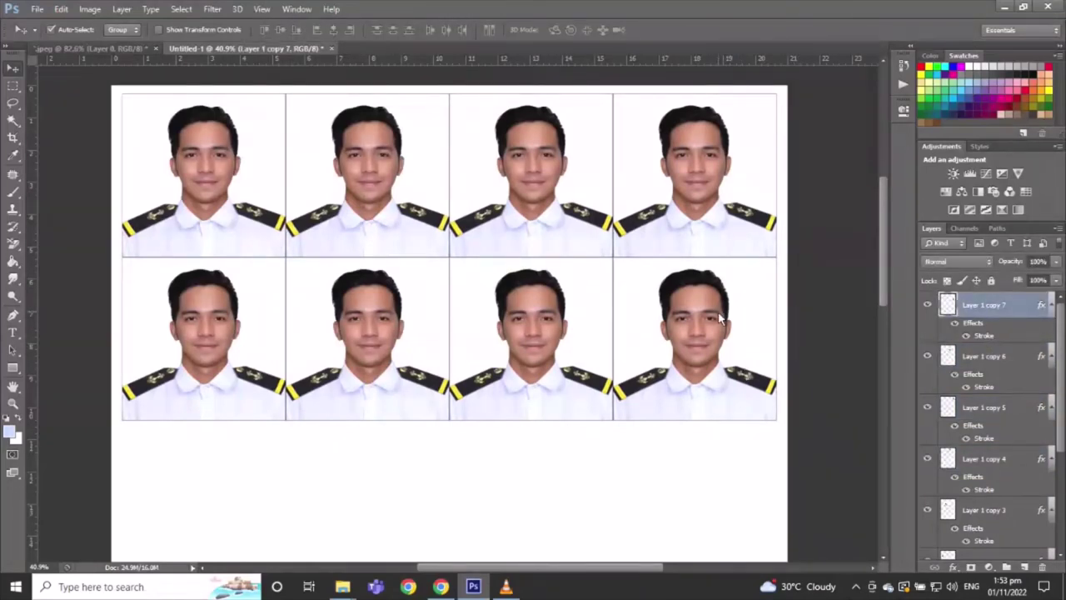
Delete the bottom-right photo, leaving seven, and return to the source photo document.
{"action": "key", "text": "Delete"}
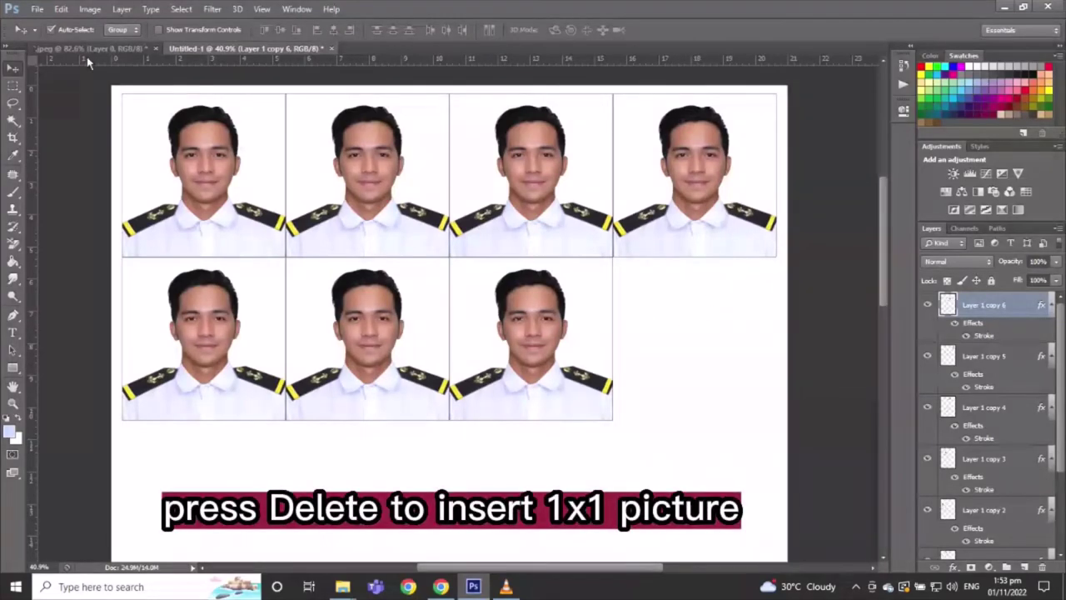
{"action": "left_click", "coordinate": [85, 50]}
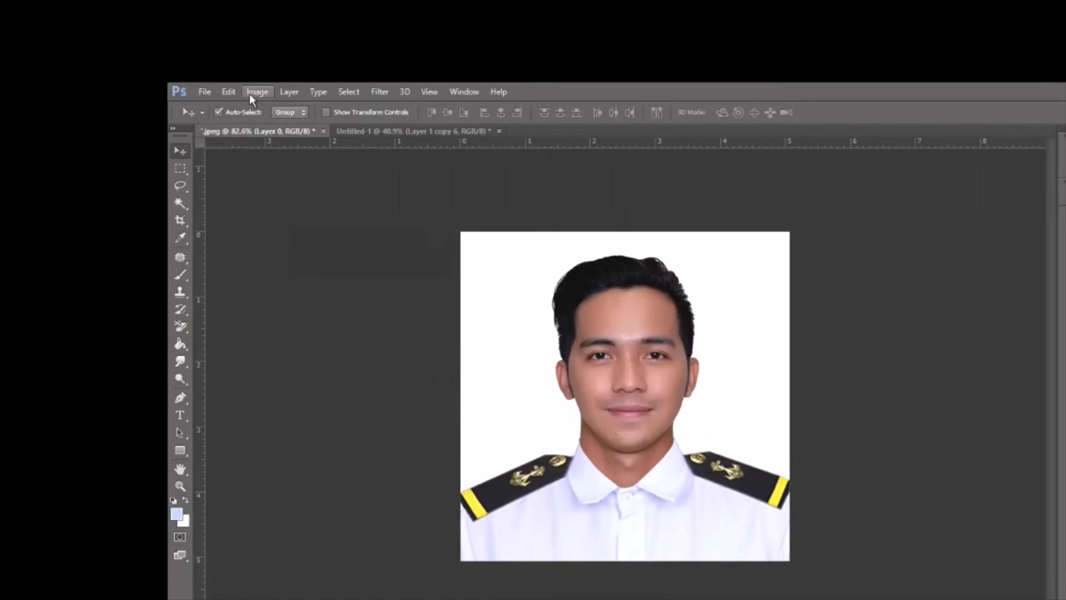
{"action": "left_click", "coordinate": [87, 10]}
{"action": "left_click", "coordinate": [213, 97]}
{"action": "left_click", "coordinate": [450, 288]}
Resize the source photo in Image Size, using inches, to 1 × 1 inch.
{"action": "left_click", "coordinate": [250, 92]}
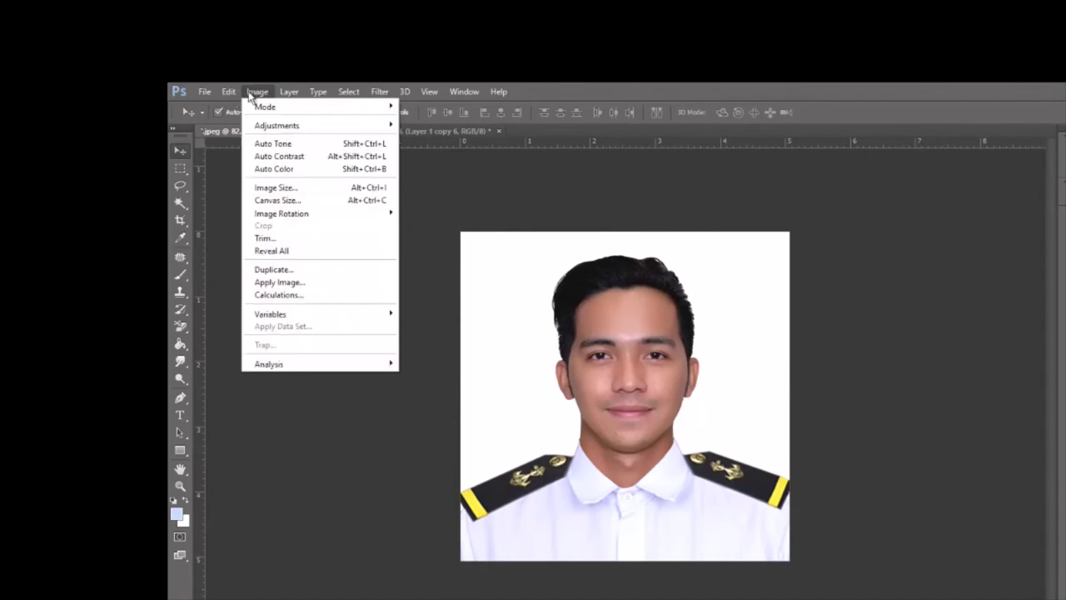
{"action": "left_click", "coordinate": [290, 192]}
{"action": "left_click", "coordinate": [772, 288]}
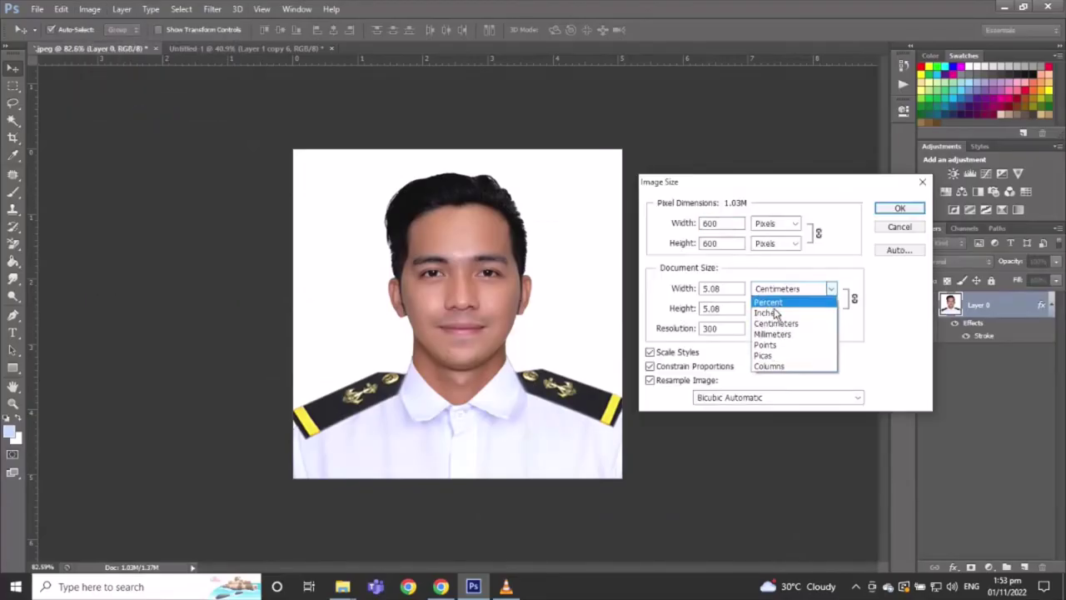
{"action": "left_click", "coordinate": [767, 313]}
{"action": "double_click", "coordinate": [712, 288]}
{"action": "type", "text": "1.9"}
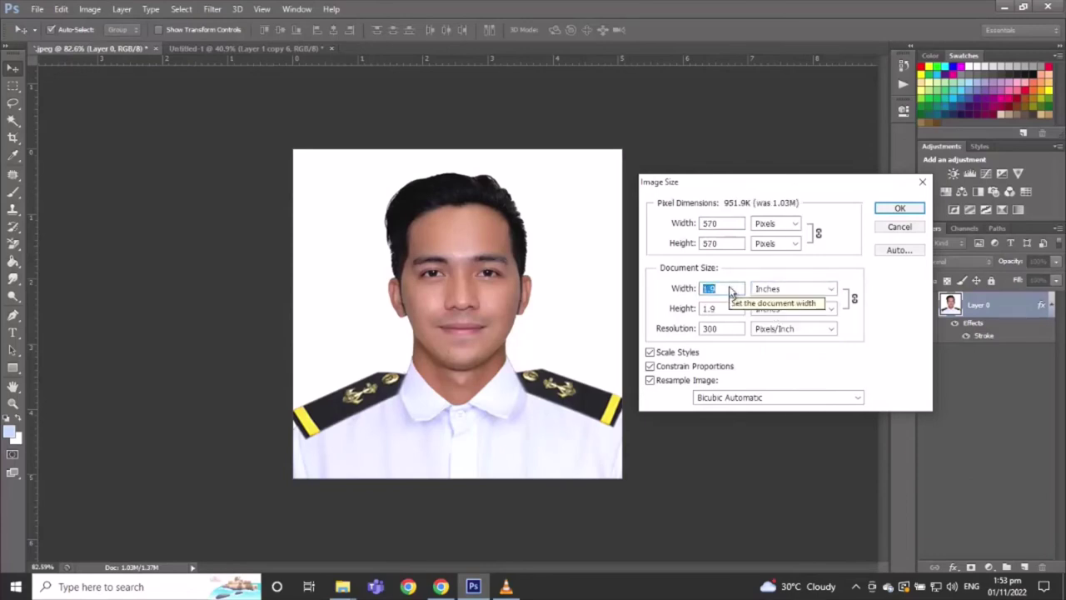
{"action": "type", "text": "1"}
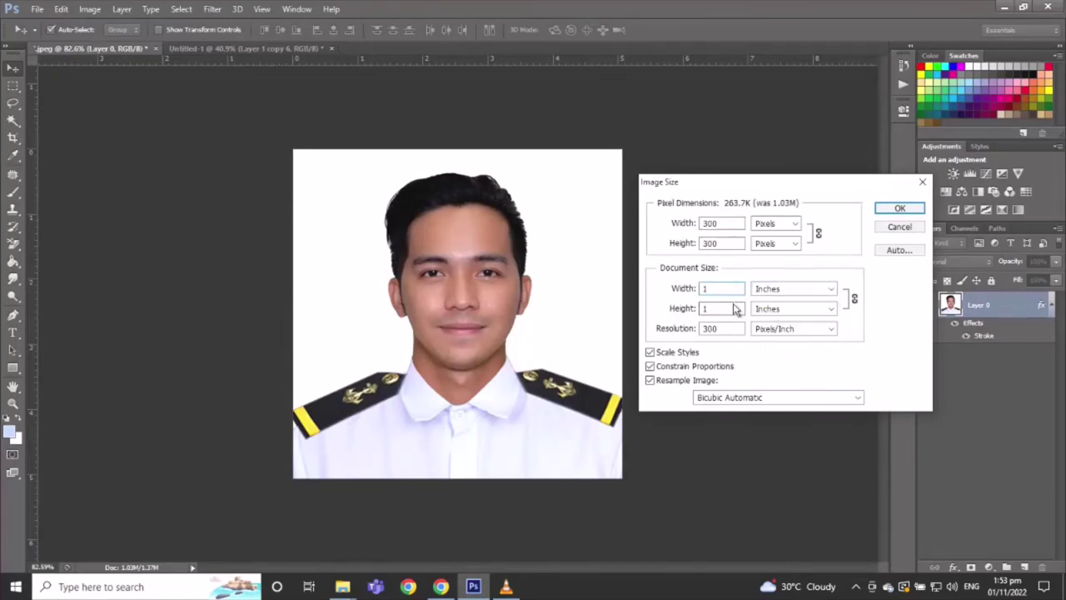
{"action": "left_click", "coordinate": [895, 210]}
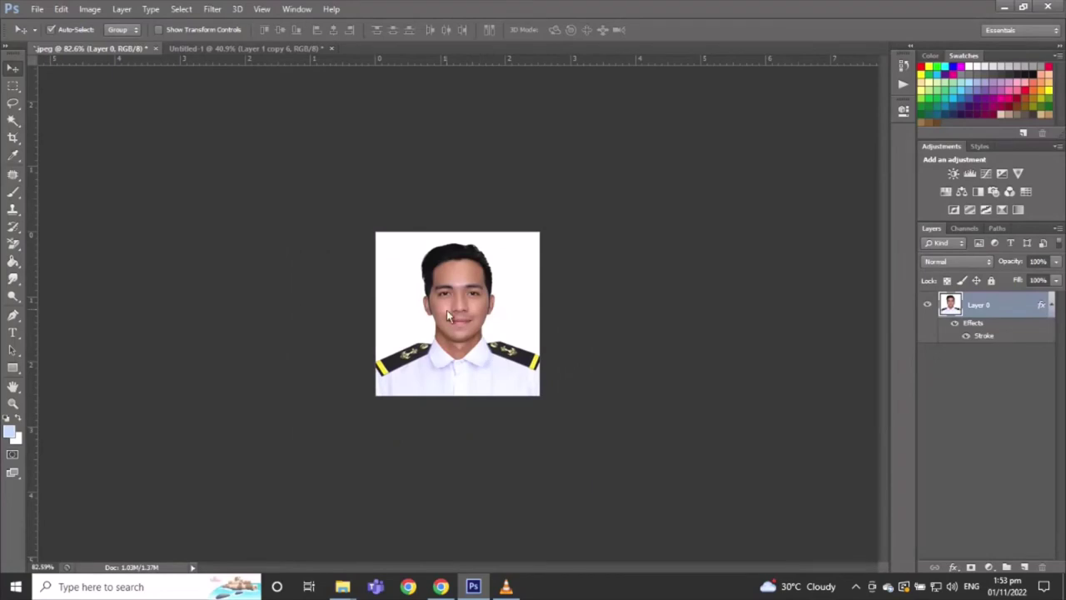
Bring the 1-inch photo into the sheet's empty slot and Alt-drag a copy beside it.
{"action": "mouse_move", "coordinate": [459, 303]}
{"action": "left_mouse_down"}
{"action": "mouse_move", "coordinate": [263, 53]}
{"action": "mouse_move", "coordinate": [656, 317]}
{"action": "mouse_move", "coordinate": [664, 300]}
{"action": "left_mouse_up"}
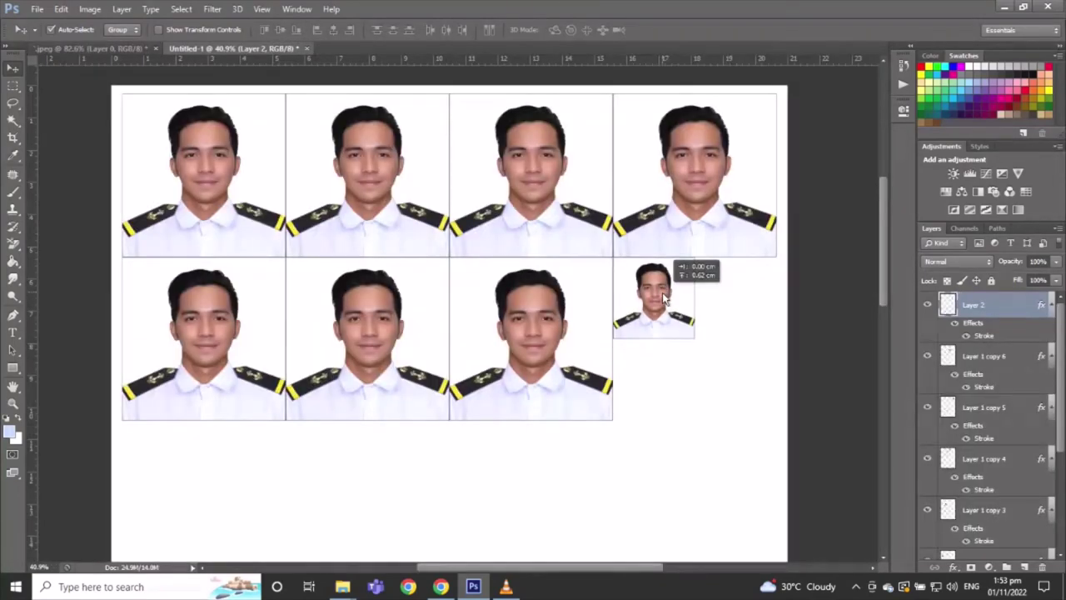
{"action": "scroll", "coordinate": [697, 331], "scroll_direction": "up", "scroll_amount": 4}
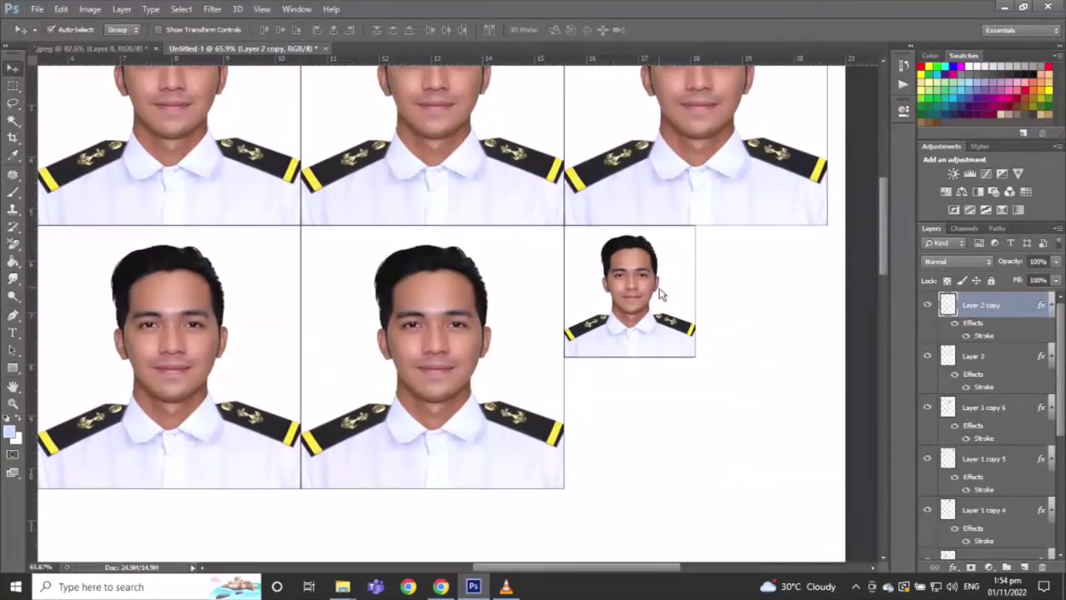
{"action": "left_click_drag", "start_coordinate": [664, 295], "coordinate": [794, 293]}
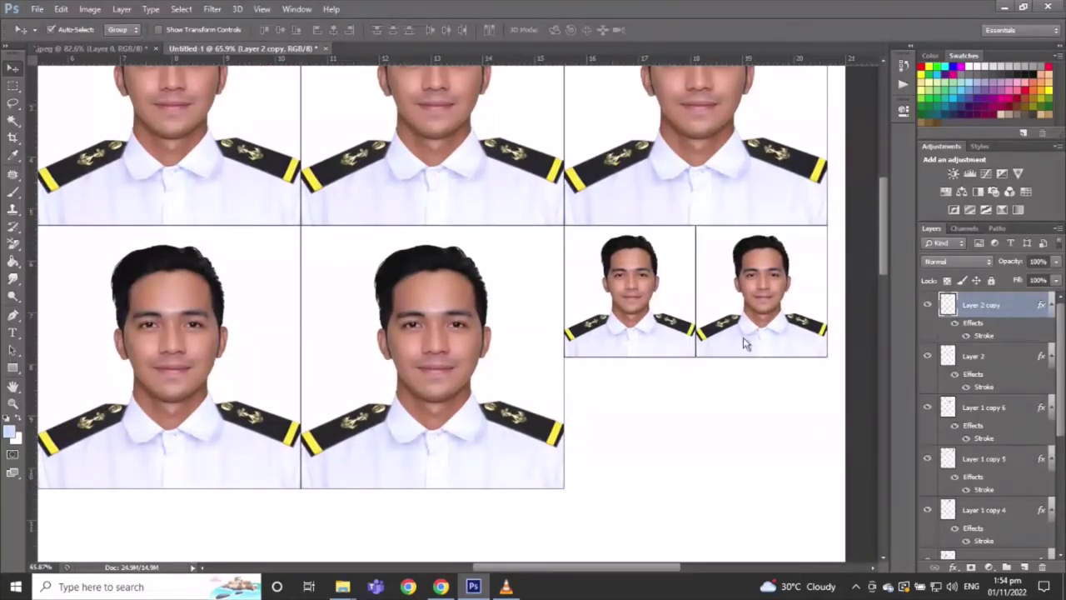
{"action": "left_click", "coordinate": [672, 392]}
Duplicate both small photos into a second row below, then select all layers.
{"action": "left_click", "coordinate": [979, 305]}
{"action": "left_click", "coordinate": [978, 357], "text": "shift"}
{"action": "key", "text": "ctrl+j"}
{"action": "left_click_drag", "start_coordinate": [746, 312], "coordinate": [772, 410]}
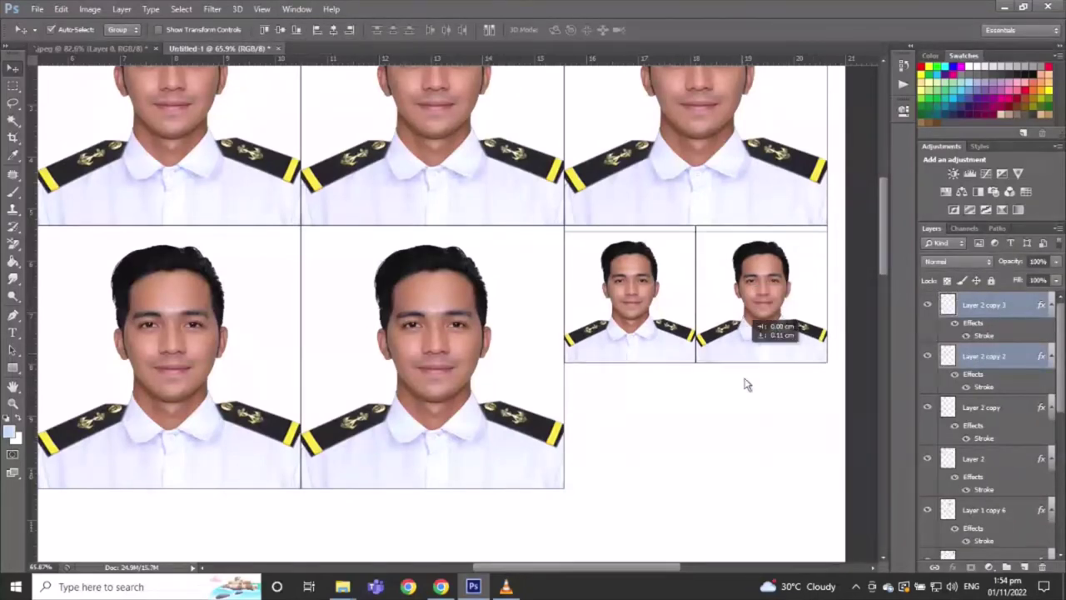
{"action": "scroll", "coordinate": [658, 431], "scroll_direction": "down", "scroll_amount": 1}
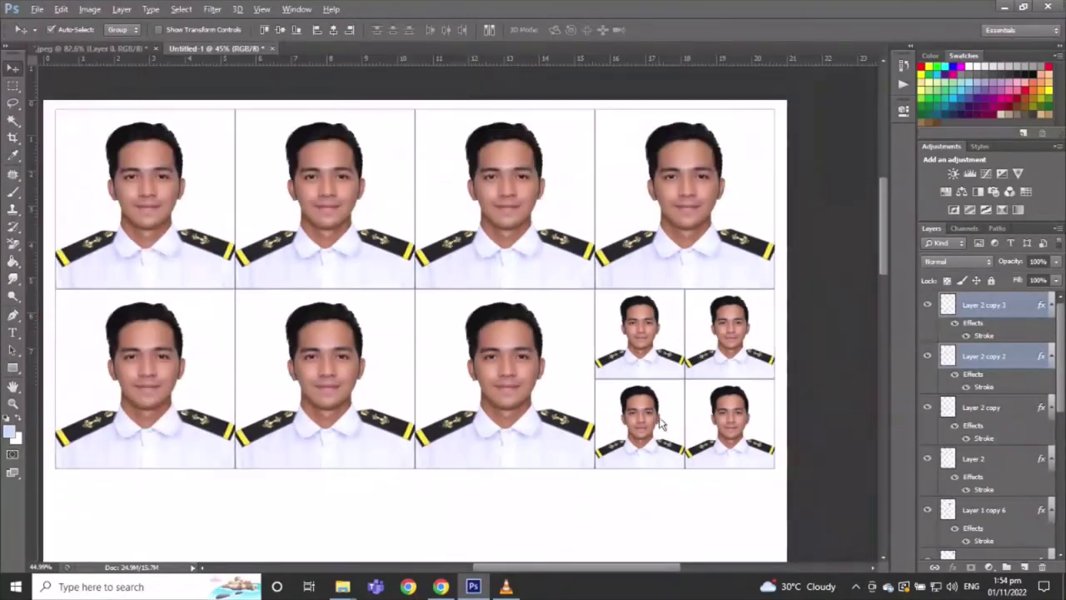
{"action": "scroll", "coordinate": [641, 442], "scroll_direction": "down", "scroll_amount": 1}
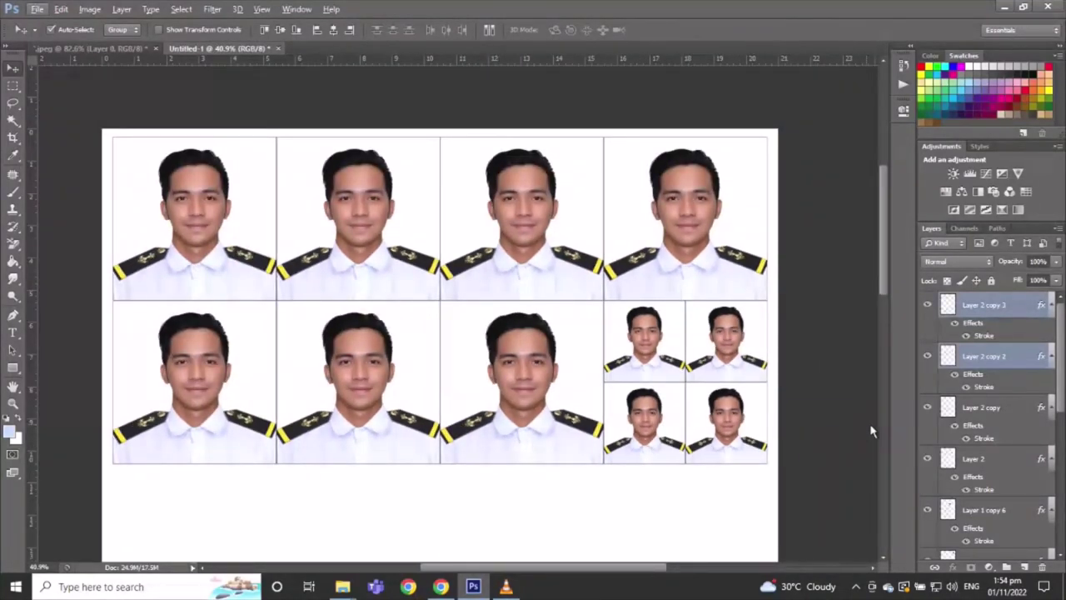
{"action": "key", "text": "ctrl+alt+a"}
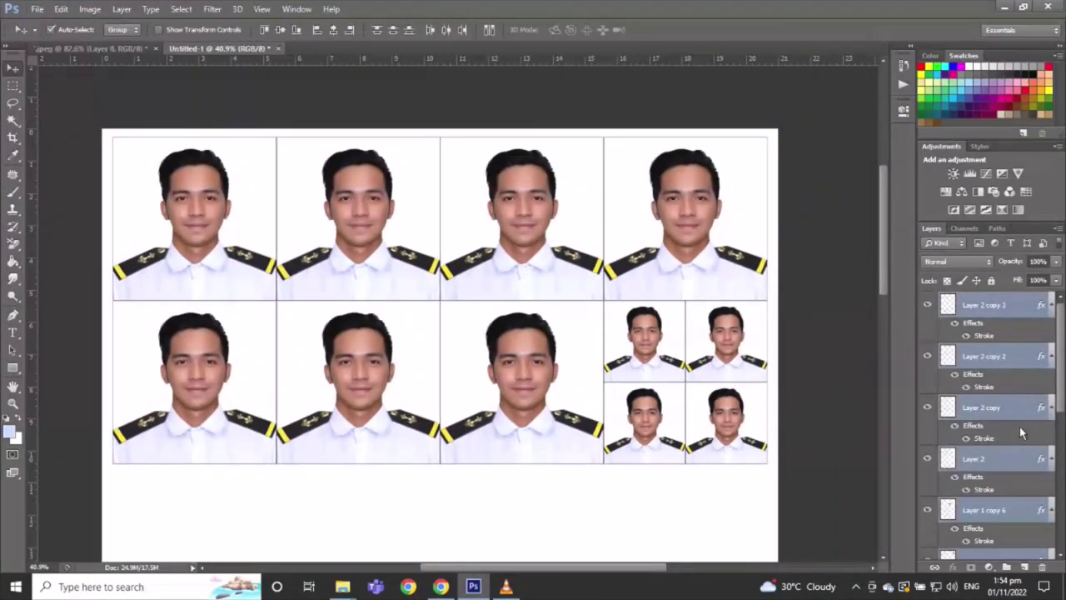
Group all photo layers into Group 1, then select it together with the Background layer.
{"action": "scroll", "coordinate": [1028, 436], "scroll_direction": "down", "scroll_amount": 3}
{"action": "scroll", "coordinate": [1027, 437], "scroll_direction": "down", "scroll_amount": 3}
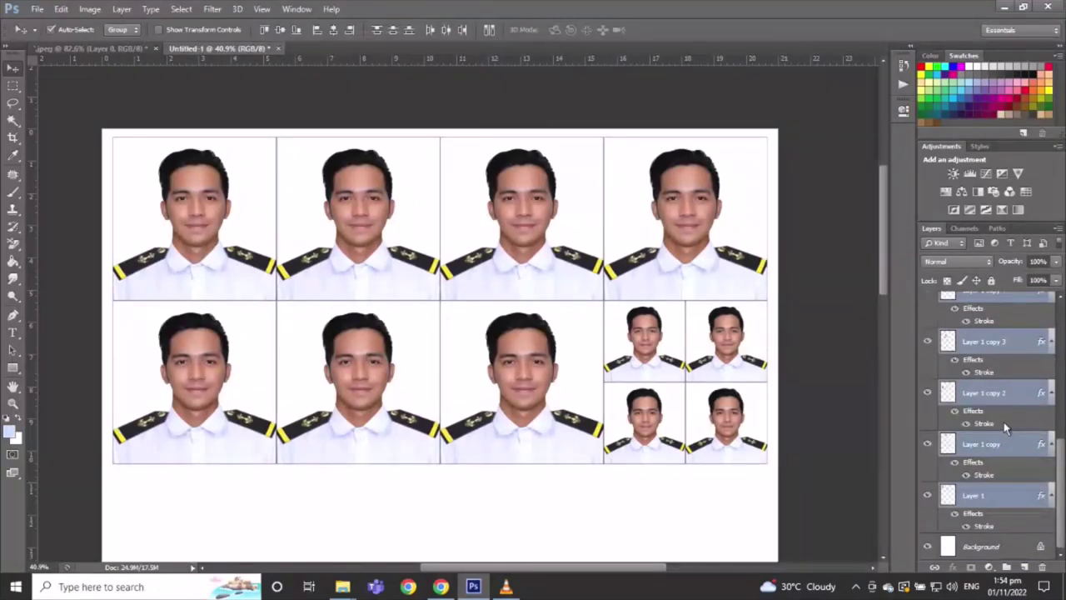
{"action": "right_click", "coordinate": [1005, 427]}
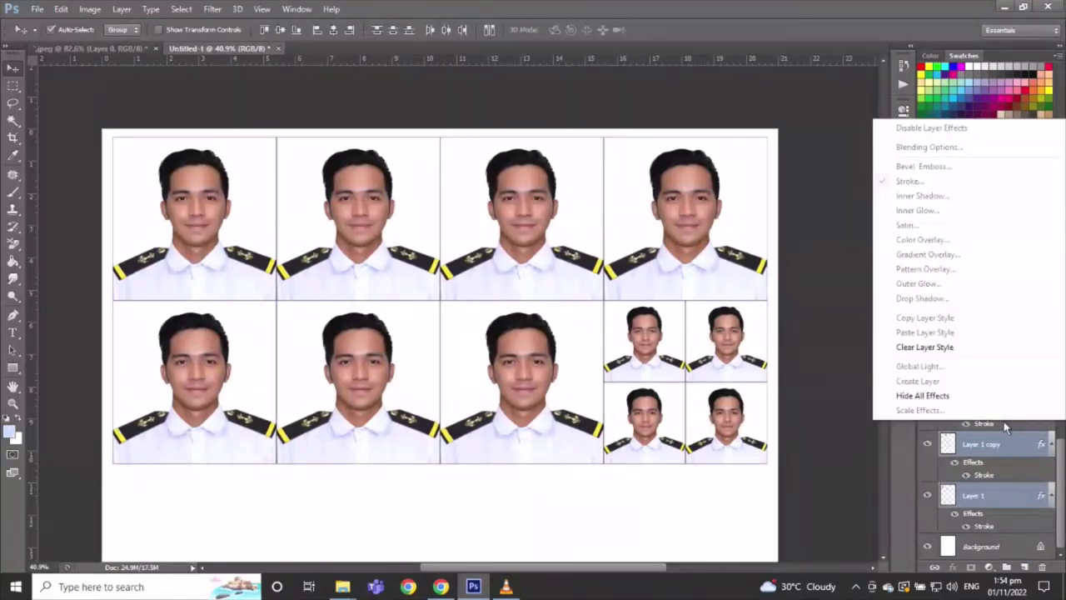
{"action": "key", "text": "Escape"}
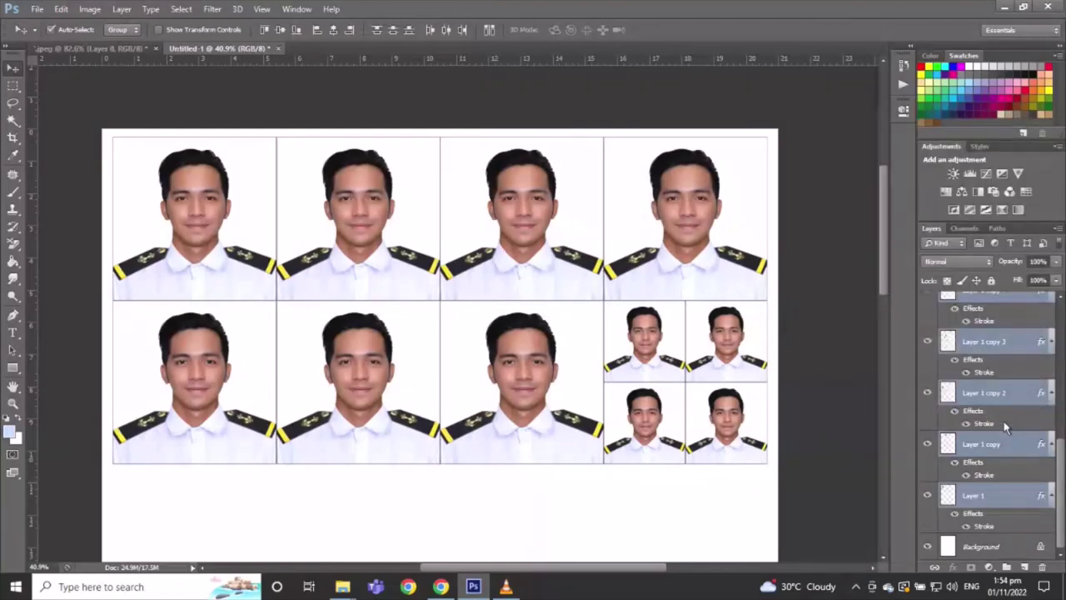
{"action": "key", "text": "ctrl+g"}
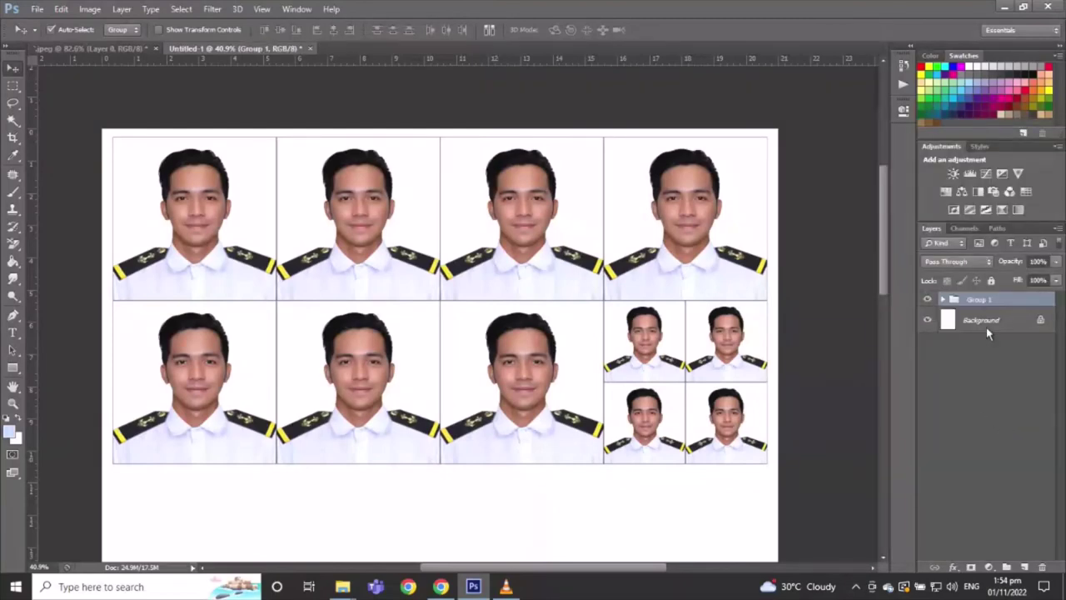
{"action": "left_click", "coordinate": [986, 324], "text": "shift"}
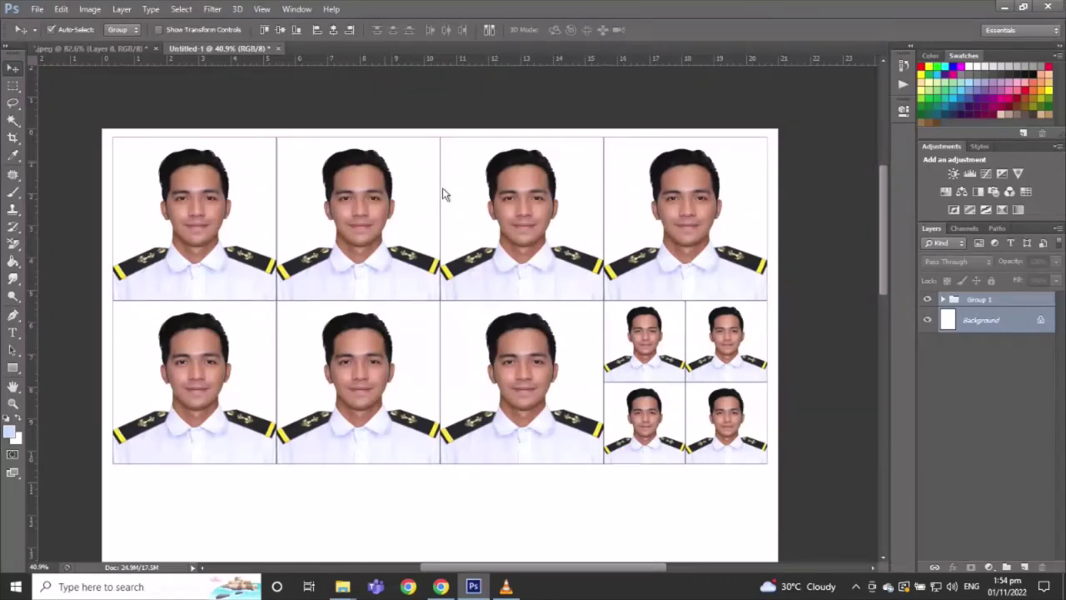
{"action": "key", "text": "ctrl+p"}
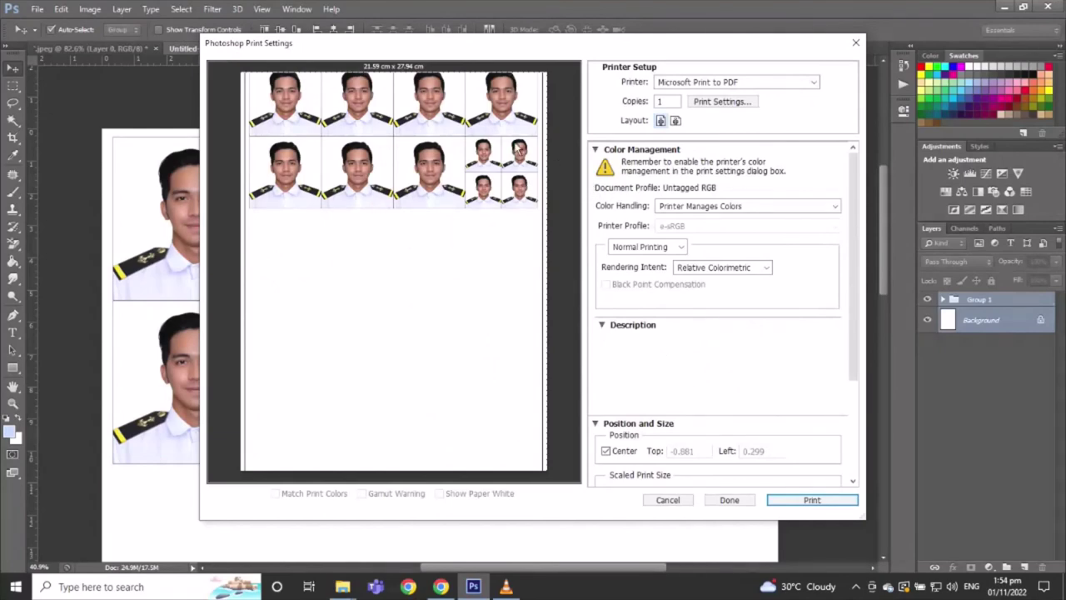
Move the print preview off-centre toward the top-left, to Top -0.141 and Left 0.423.
{"action": "left_click_drag", "start_coordinate": [516, 151], "coordinate": [519, 161]}
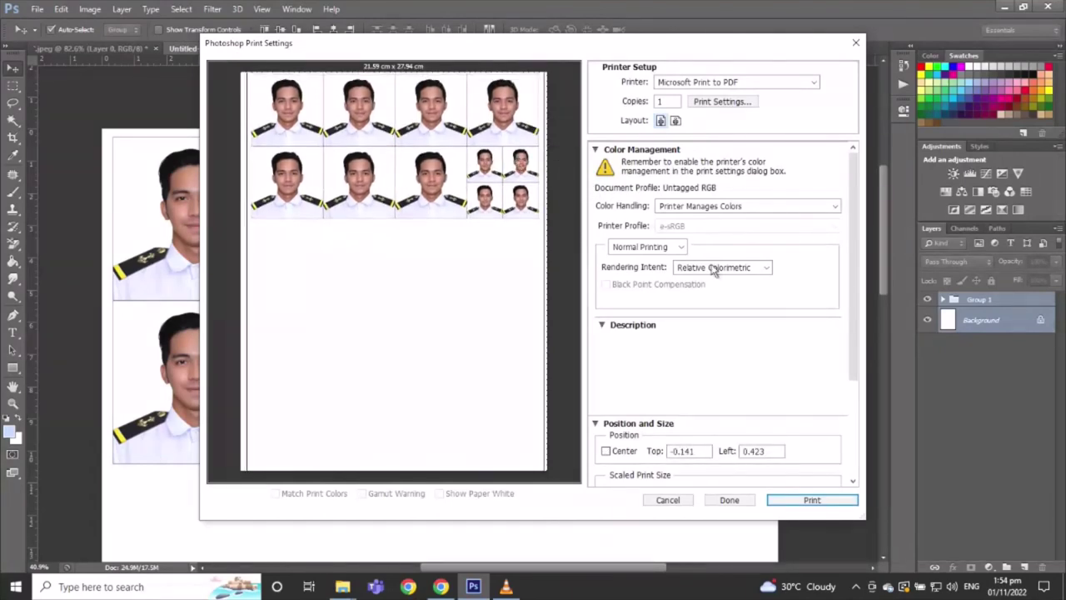